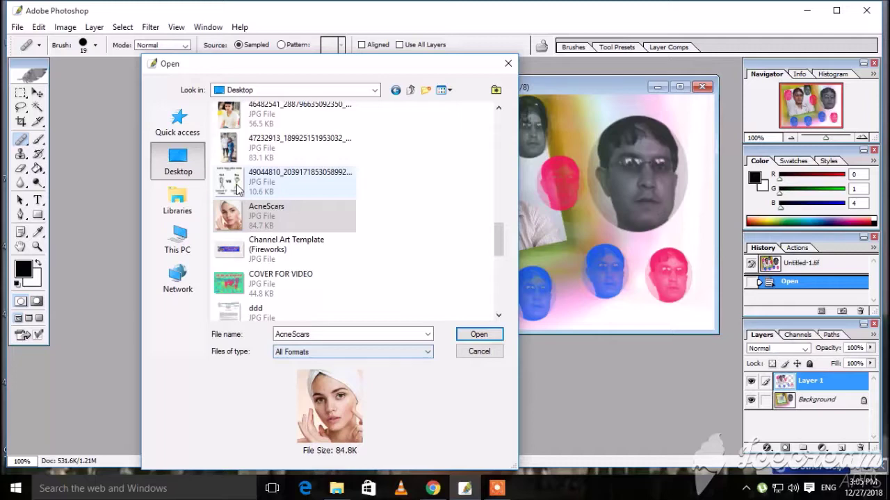
Open AcneScars.jpg and place its window beside the Untitled-1 collage.
{"action": "left_click", "coordinate": [479, 334]}
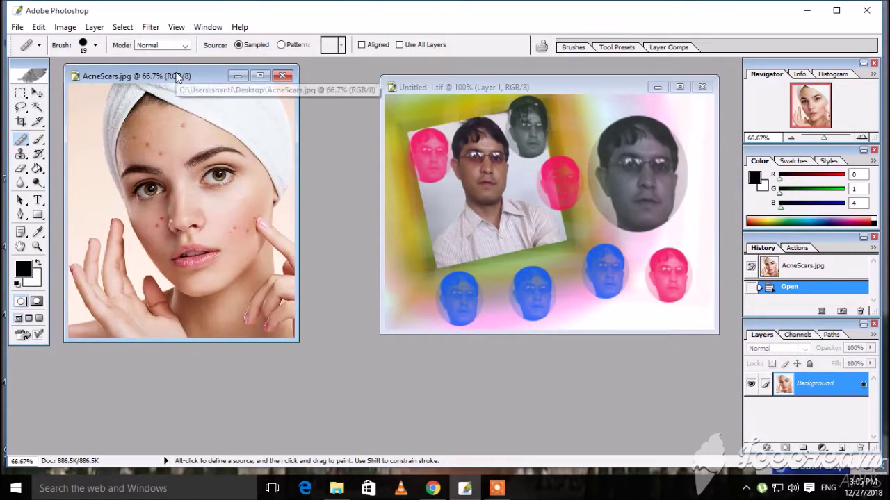
{"action": "left_click_drag", "start_coordinate": [183, 68], "coordinate": [233, 77]}
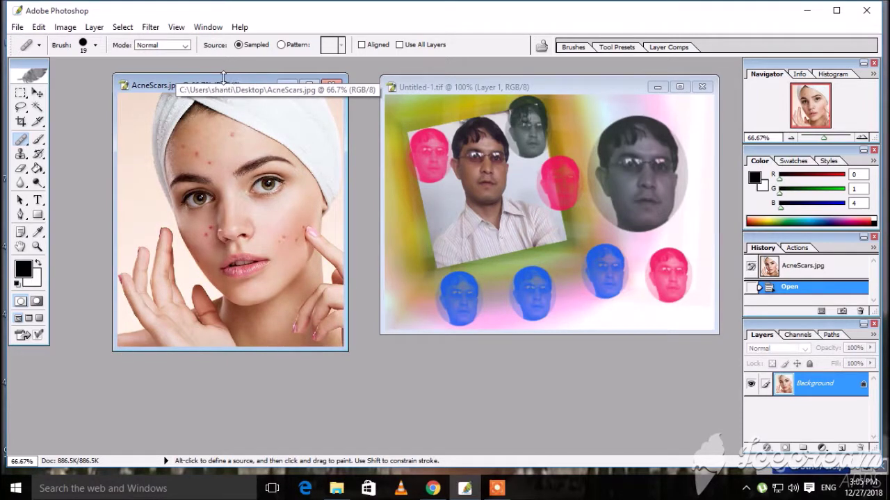
With the Healing Brush sampling clean forehead skin, heal four forehead blemishes.
{"action": "right_click", "coordinate": [21, 142]}
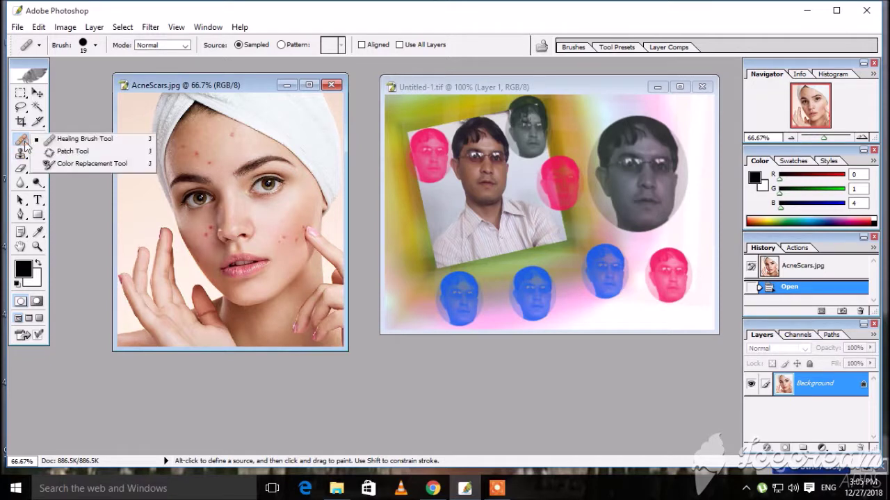
{"action": "left_click", "coordinate": [84, 140]}
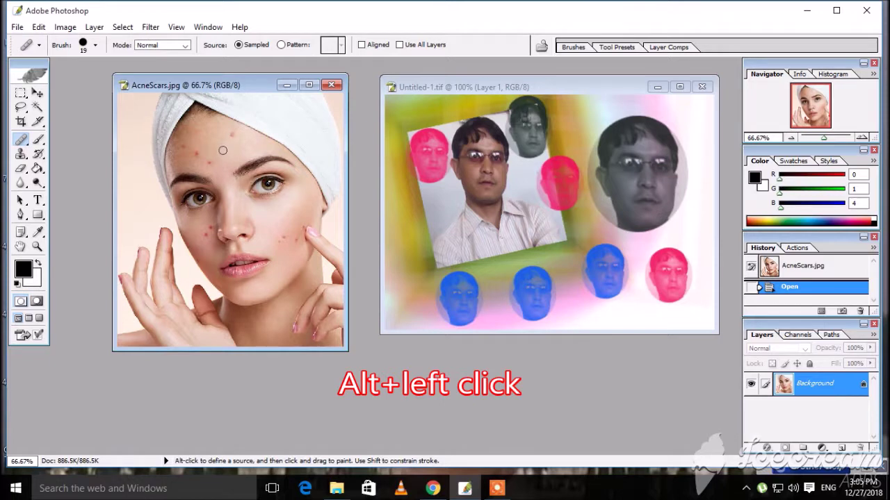
{"action": "key", "text": "alt"}
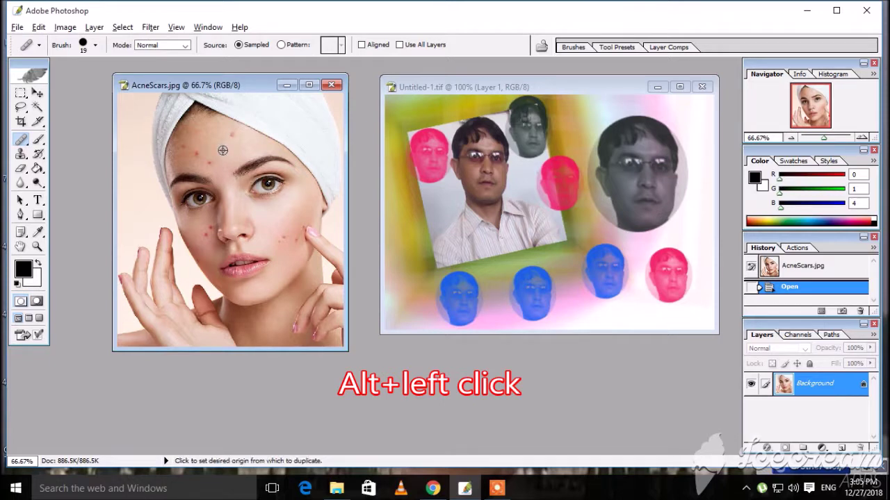
{"action": "left_click", "coordinate": [223, 149], "text": "alt"}
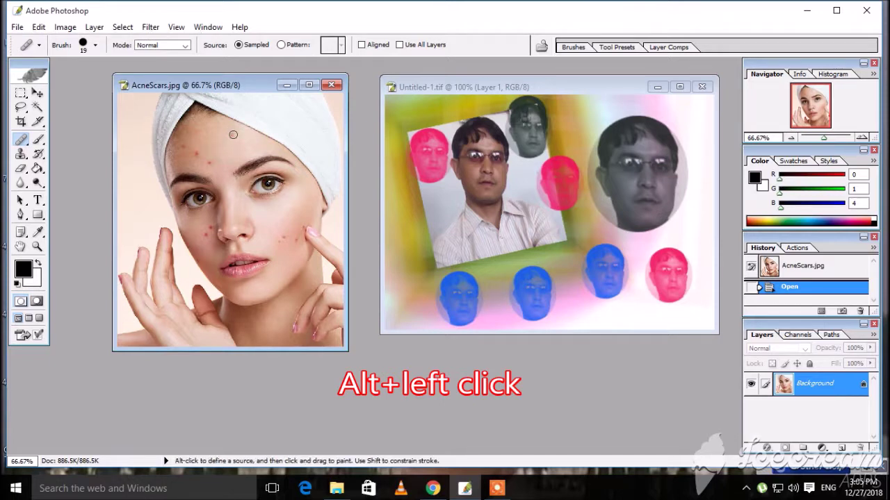
{"action": "left_click", "coordinate": [233, 134]}
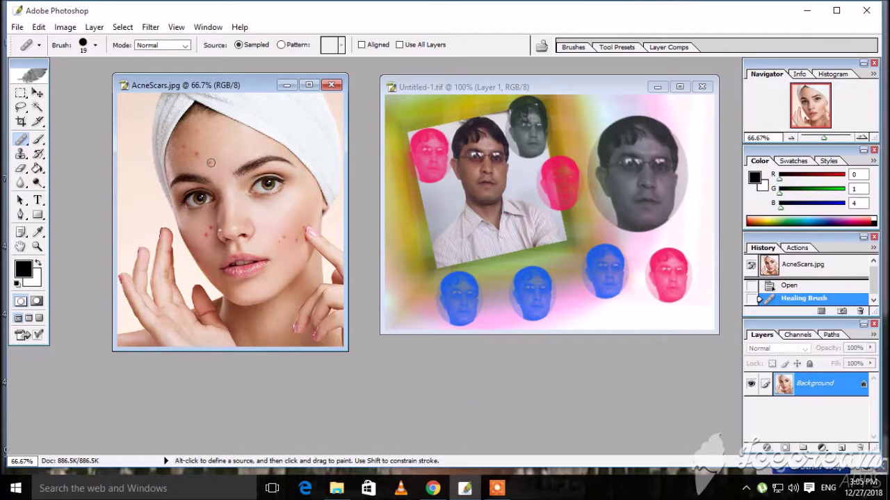
{"action": "left_click", "coordinate": [211, 167]}
{"action": "left_click", "coordinate": [195, 153]}
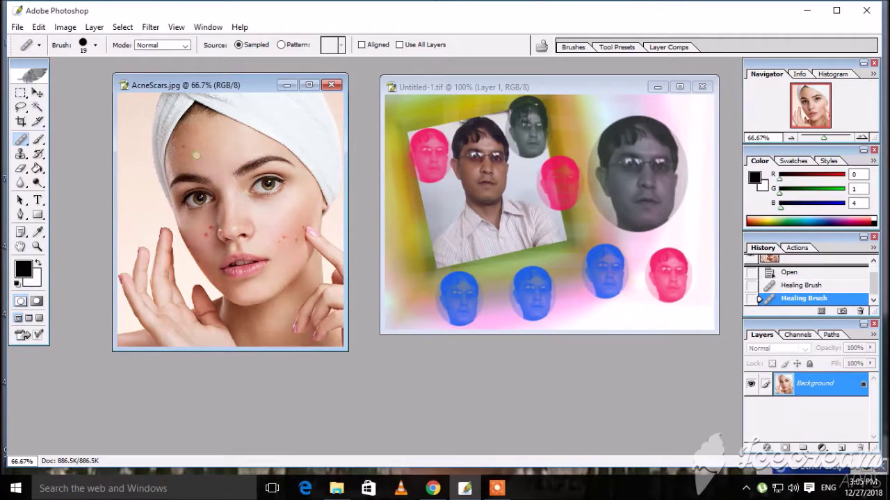
{"action": "left_click", "coordinate": [180, 146]}
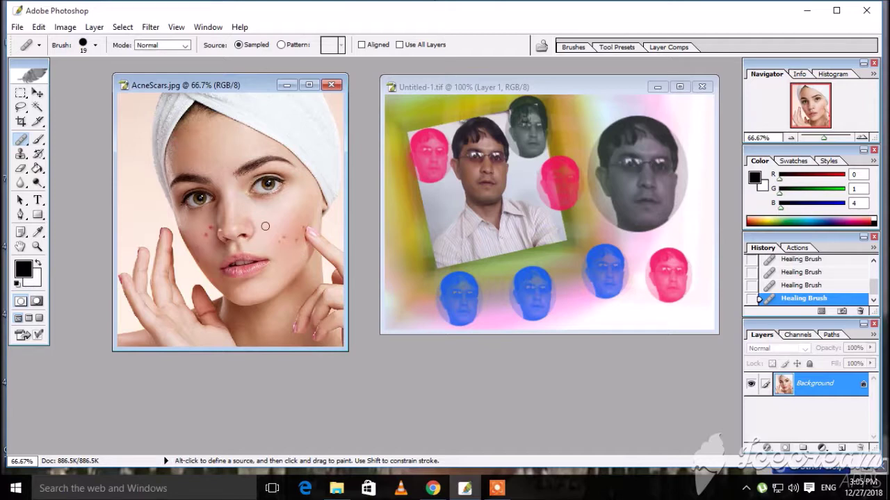
Resample clean cheek skin and heal the acne spots down the cheek.
{"action": "key", "text": "alt"}
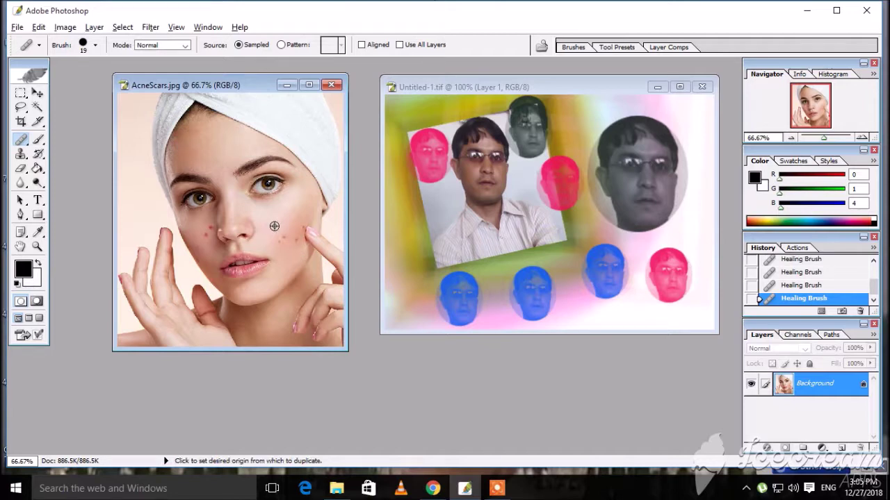
{"action": "left_click", "coordinate": [274, 226], "text": "alt"}
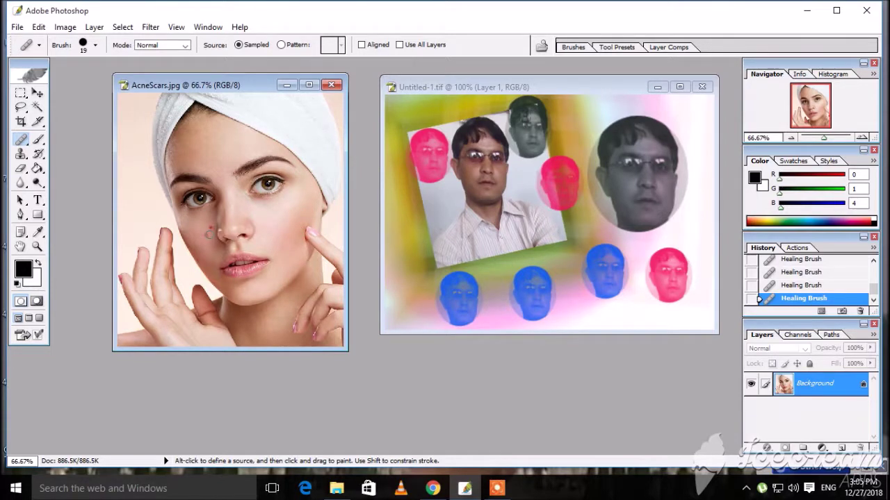
{"action": "left_click_drag", "start_coordinate": [210, 223], "coordinate": [206, 237]}
{"action": "left_click", "coordinate": [202, 241], "text": "alt"}
{"action": "left_click", "coordinate": [200, 260]}
{"action": "left_click", "coordinate": [293, 207]}
Save the retouched photo as a JPEG at Maximum quality 12.
{"action": "left_click", "coordinate": [19, 31]}
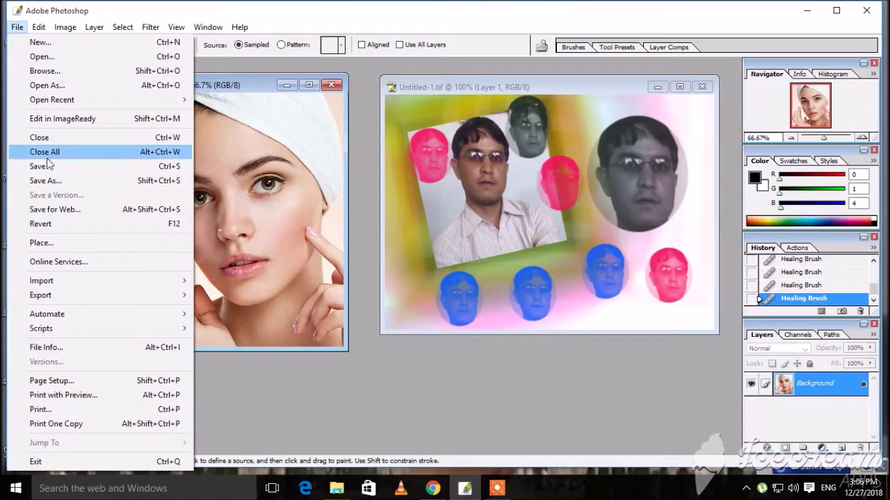
{"action": "left_click", "coordinate": [47, 168]}
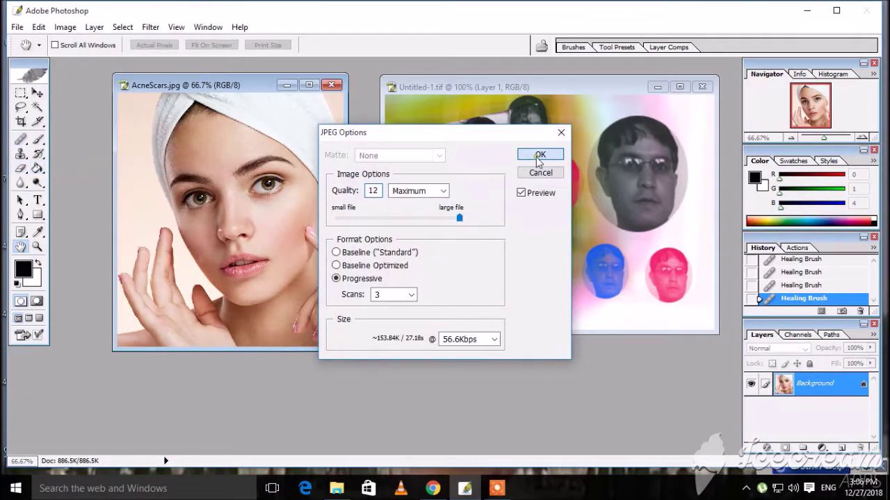
{"action": "left_click", "coordinate": [537, 156]}
Open Save As with JPEG format chosen, then cancel without saving.
{"action": "left_click", "coordinate": [17, 27]}
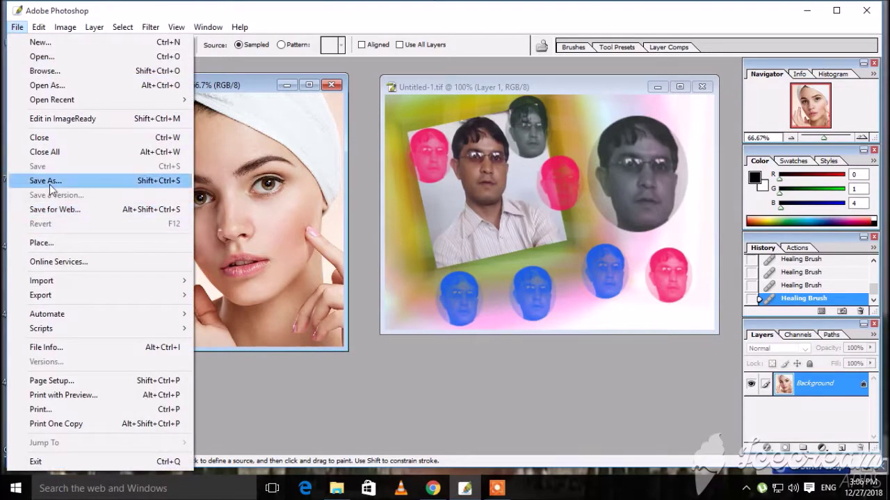
{"action": "left_click", "coordinate": [48, 181]}
{"action": "left_click", "coordinate": [401, 314]}
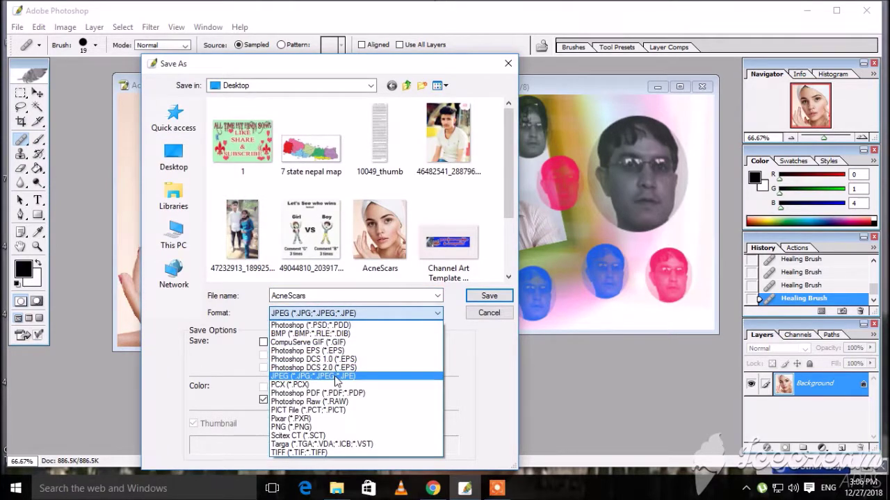
{"action": "left_click", "coordinate": [336, 376]}
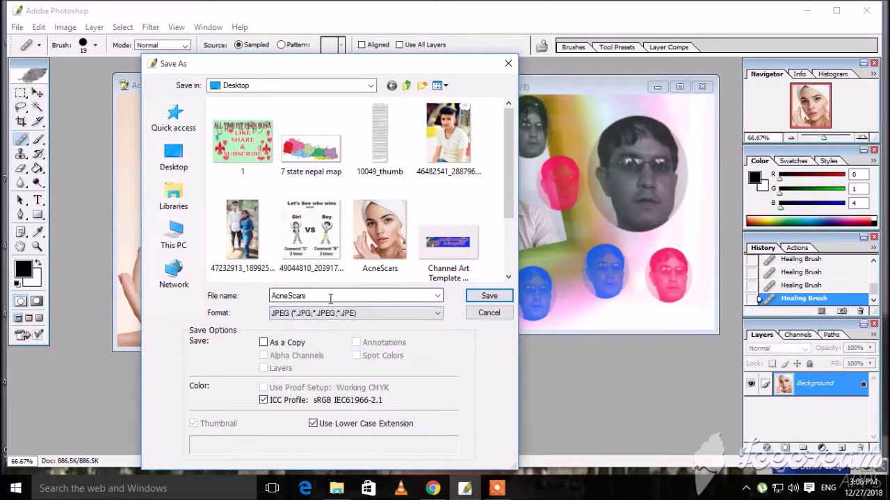
{"action": "left_click", "coordinate": [492, 313]}
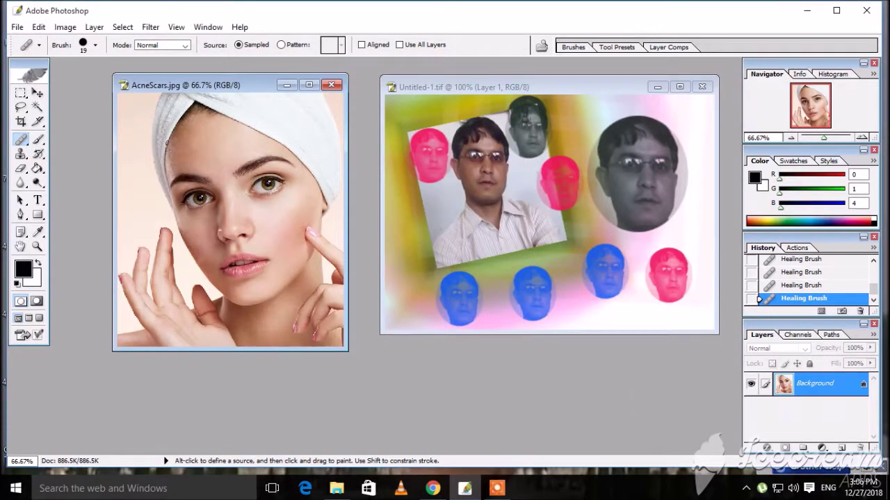
{"action": "left_click", "coordinate": [21, 93]}
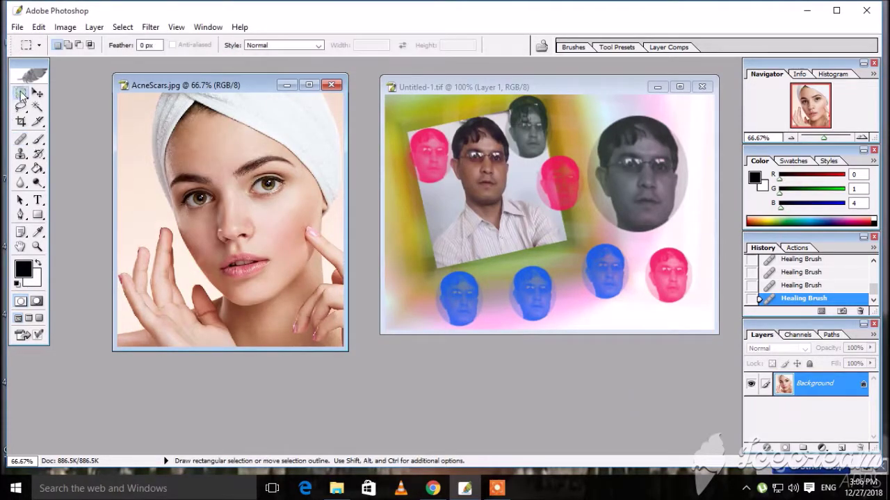
Draw an elliptical selection around the woman's face, down to the chin.
{"action": "right_click", "coordinate": [24, 95]}
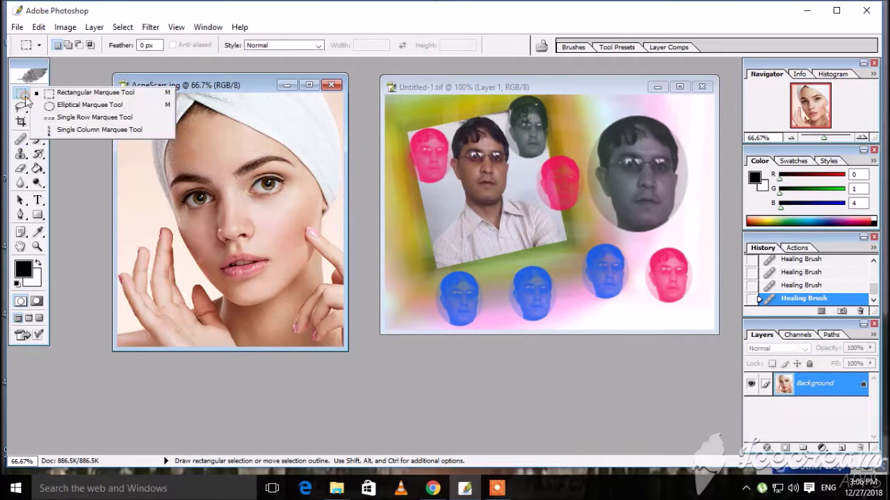
{"action": "left_click", "coordinate": [78, 106]}
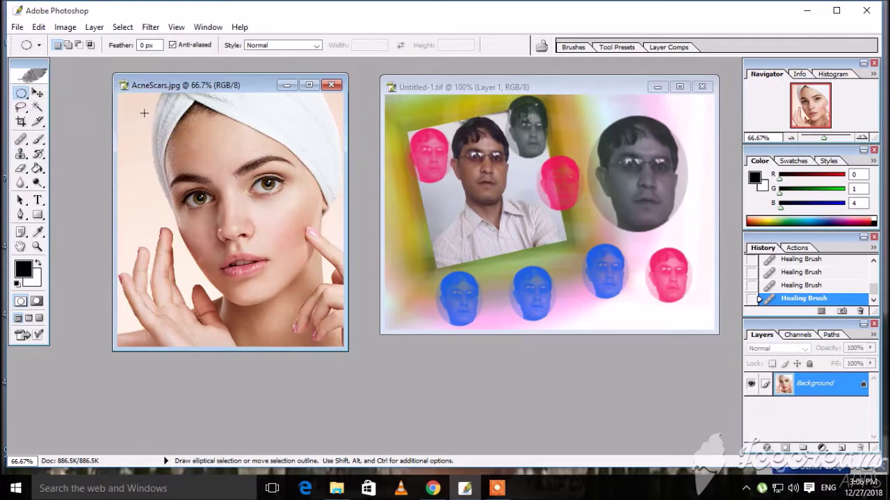
{"action": "mouse_move", "coordinate": [230, 203]}
{"action": "left_mouse_down"}
{"action": "mouse_move", "coordinate": [340, 327]}
{"action": "mouse_move", "coordinate": [213, 312]}
{"action": "left_mouse_up"}
{"action": "left_click_drag", "start_coordinate": [147, 236], "coordinate": [157, 246]}
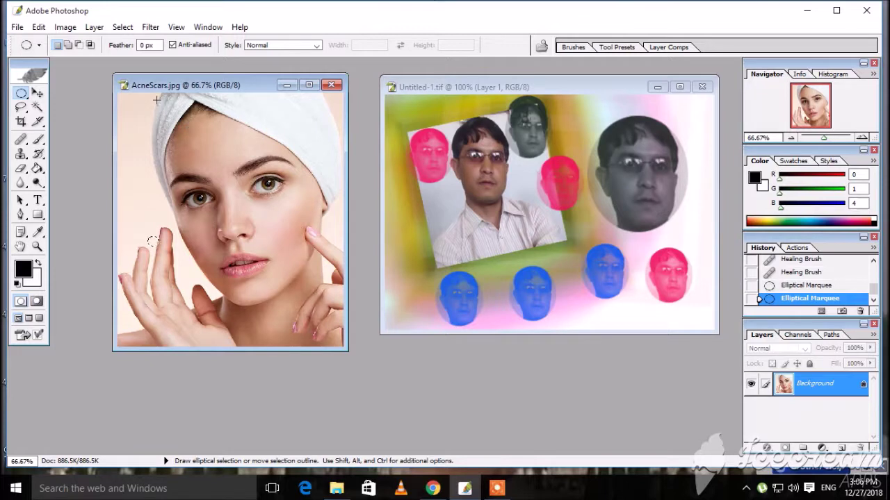
{"action": "left_click_drag", "start_coordinate": [156, 97], "coordinate": [297, 266]}
{"action": "left_click_drag", "start_coordinate": [297, 266], "coordinate": [312, 307]}
{"action": "left_click_drag", "start_coordinate": [312, 308], "coordinate": [312, 308]}
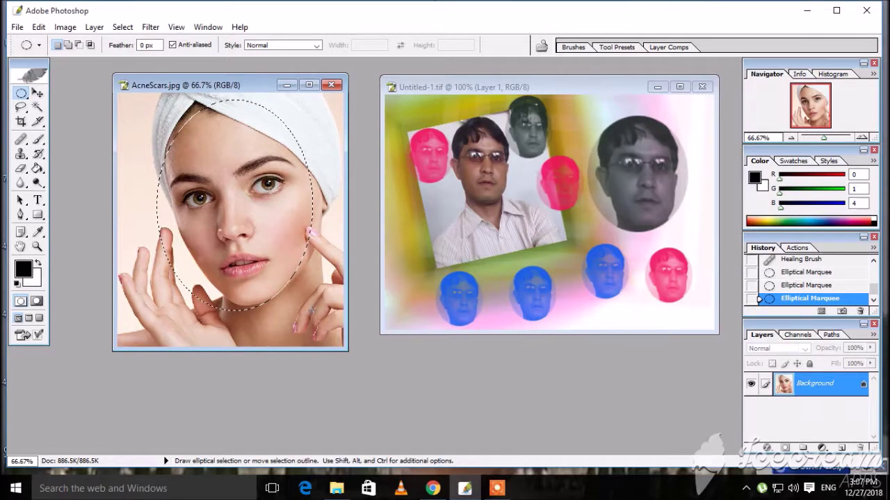
Define the selected face as a brush preset named 'Sampled Brush 1'.
{"action": "left_click", "coordinate": [39, 27]}
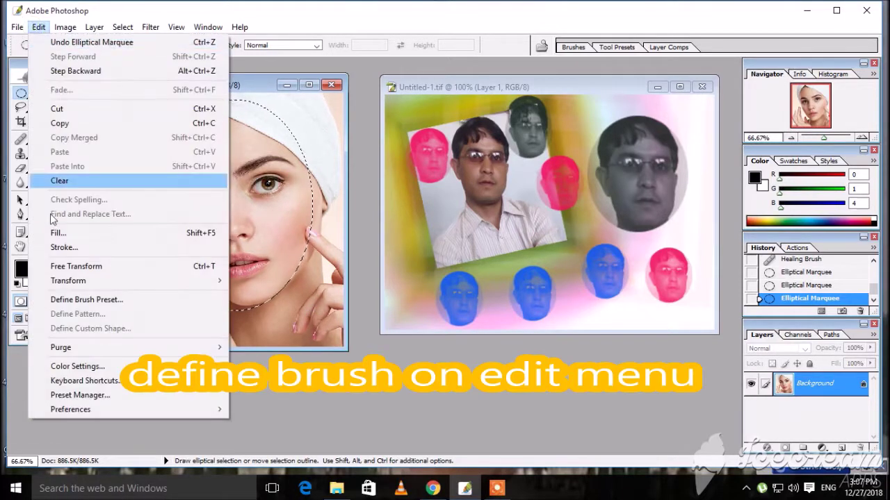
{"action": "left_click", "coordinate": [70, 299]}
{"action": "left_click_drag", "start_coordinate": [427, 219], "coordinate": [486, 267]}
{"action": "left_click", "coordinate": [633, 290]}
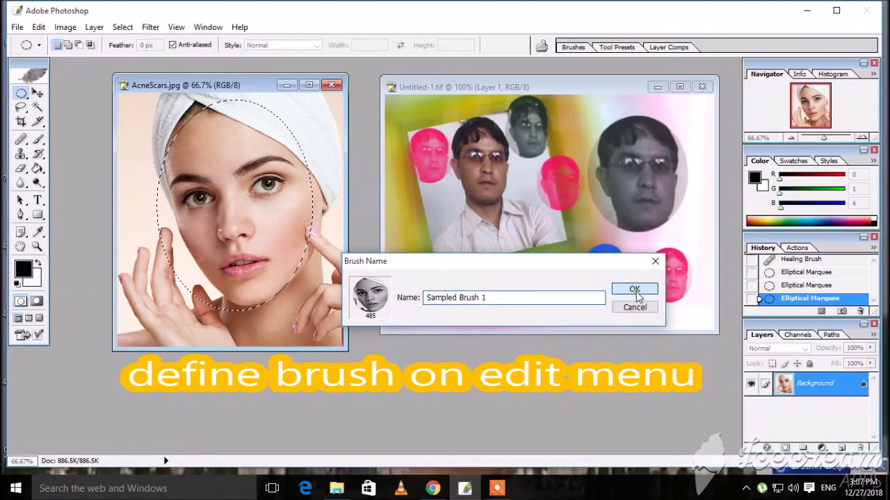
{"action": "left_click", "coordinate": [17, 27]}
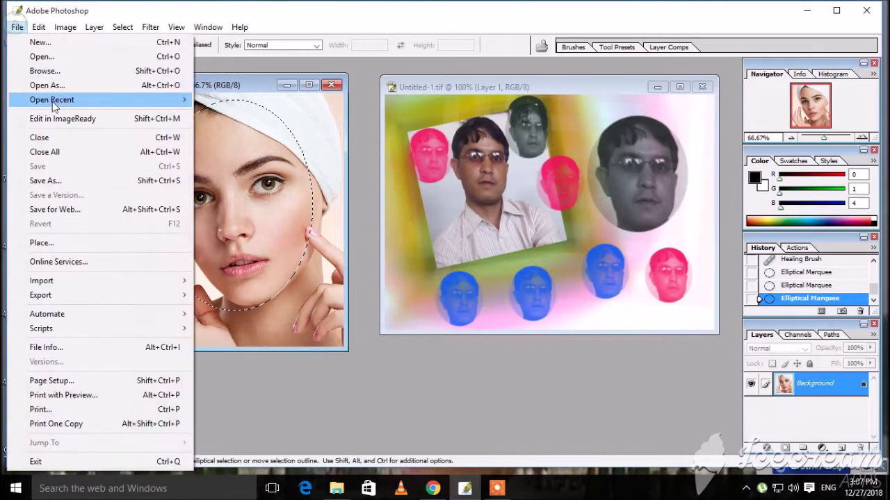
Create a new blank A4 document and center it in the workspace.
{"action": "left_click", "coordinate": [60, 43]}
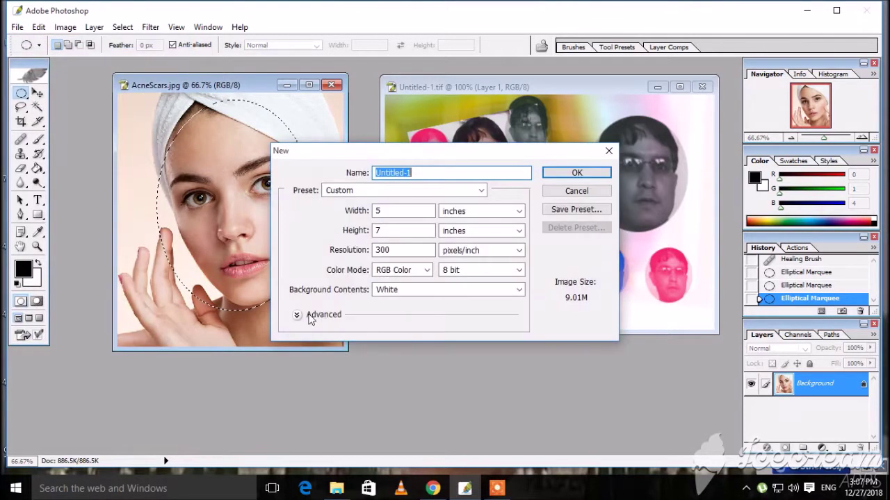
{"action": "left_click", "coordinate": [439, 190]}
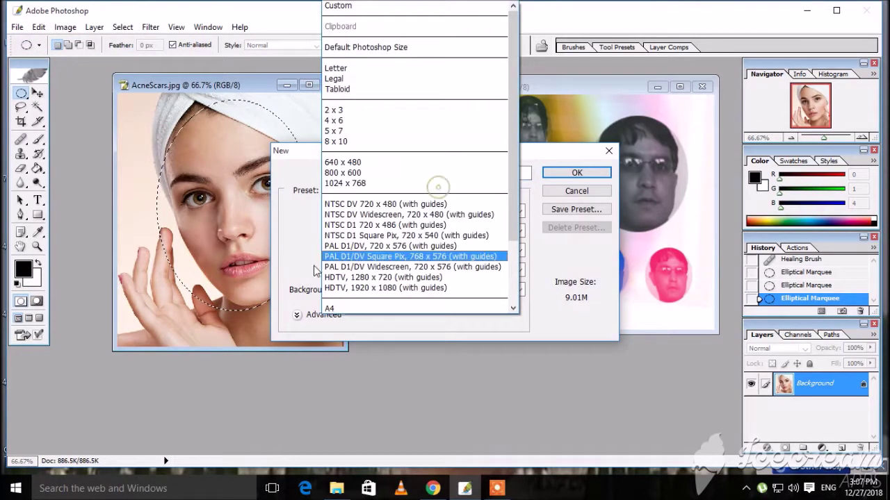
{"action": "left_click", "coordinate": [329, 307]}
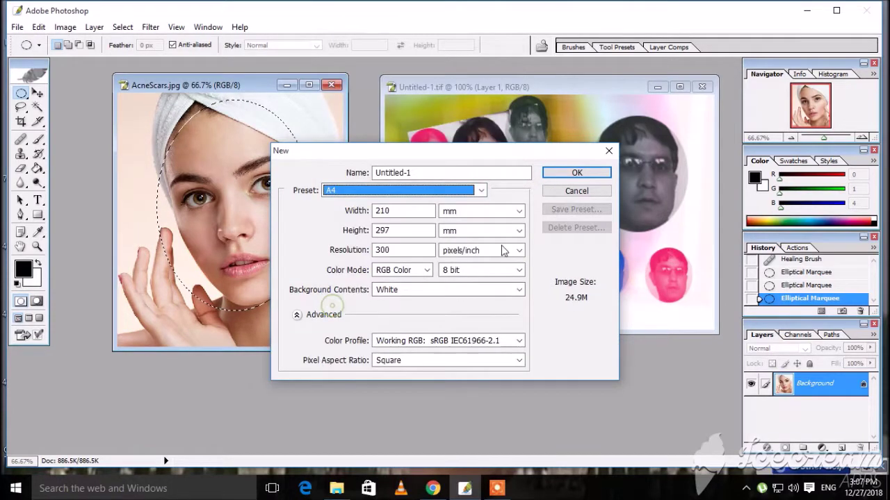
{"action": "left_click", "coordinate": [563, 173]}
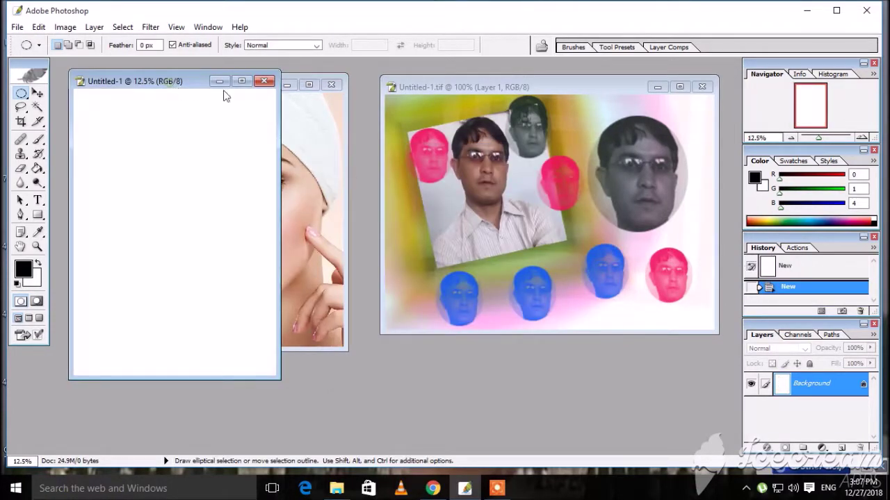
{"action": "left_click_drag", "start_coordinate": [224, 91], "coordinate": [431, 92]}
Stamp the 485 px face brush once near the page's top-left.
{"action": "left_click", "coordinate": [38, 139]}
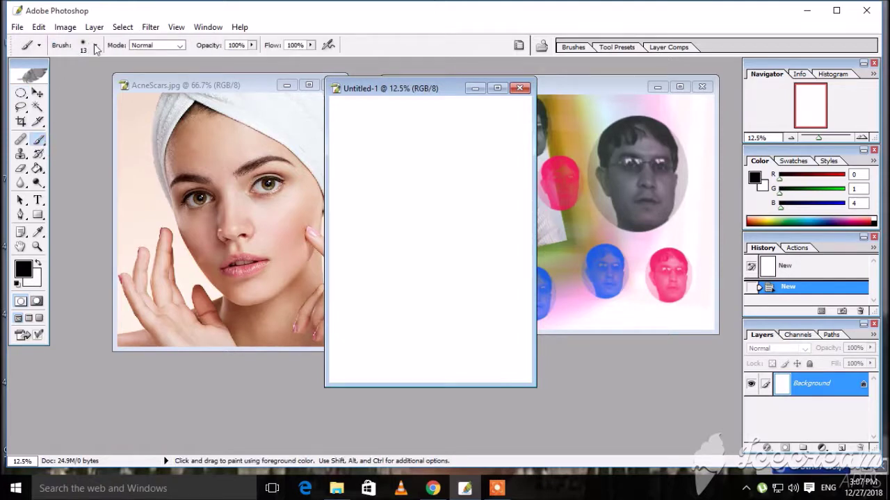
{"action": "left_click", "coordinate": [95, 48]}
{"action": "scroll", "coordinate": [54, 155], "scroll_direction": "down", "scroll_amount": 1}
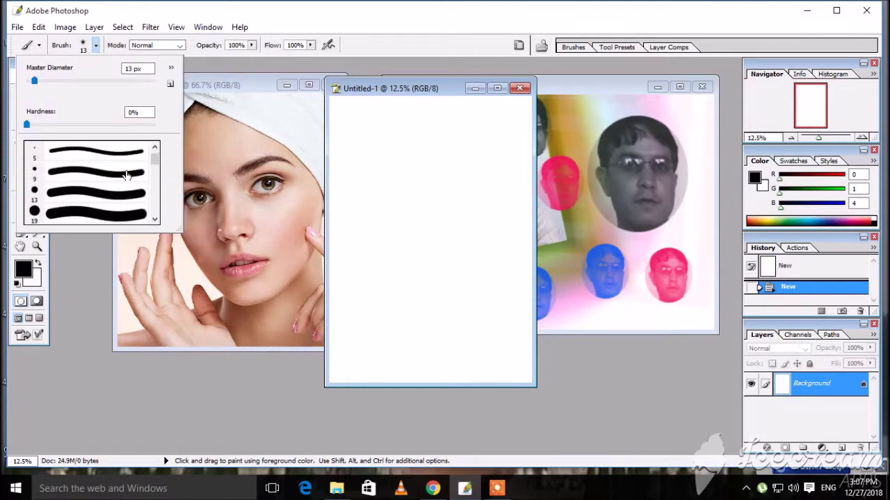
{"action": "left_click_drag", "start_coordinate": [155, 160], "coordinate": [159, 216]}
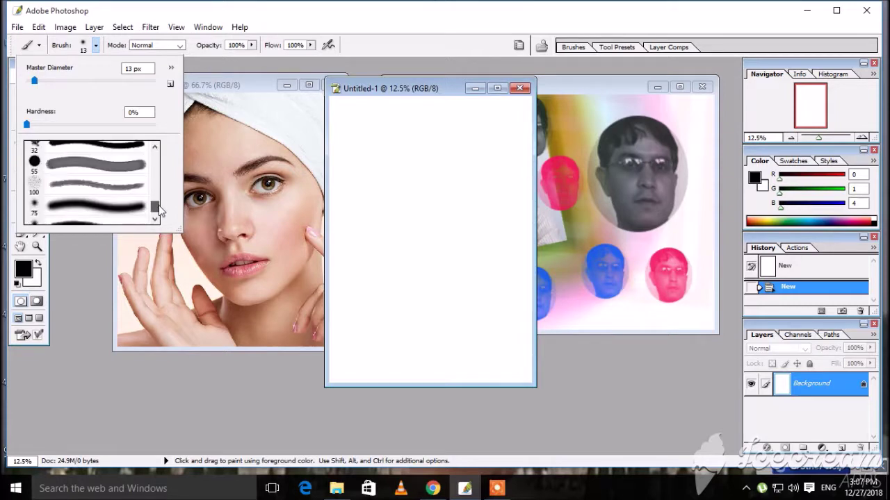
{"action": "left_click", "coordinate": [35, 215]}
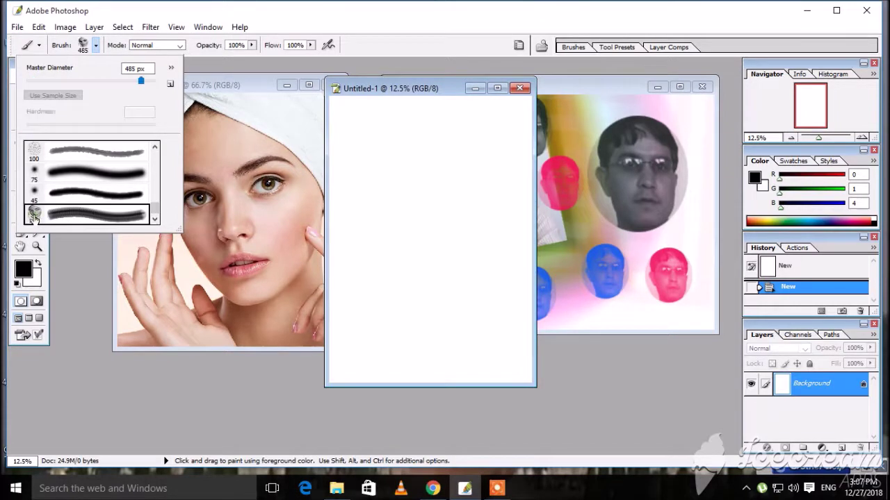
{"action": "left_click", "coordinate": [378, 130]}
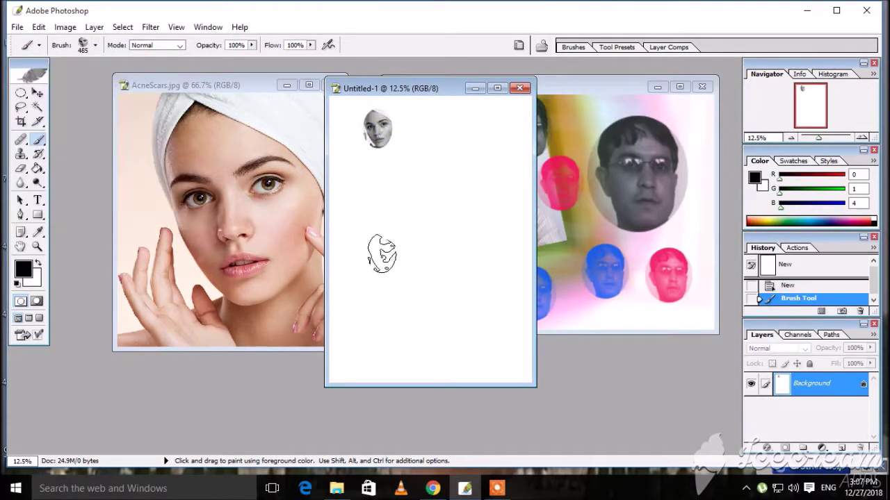
Paint two blue face stamps with the brush enlarged to 868 px.
{"action": "left_click", "coordinate": [23, 269]}
{"action": "left_click", "coordinate": [447, 176]}
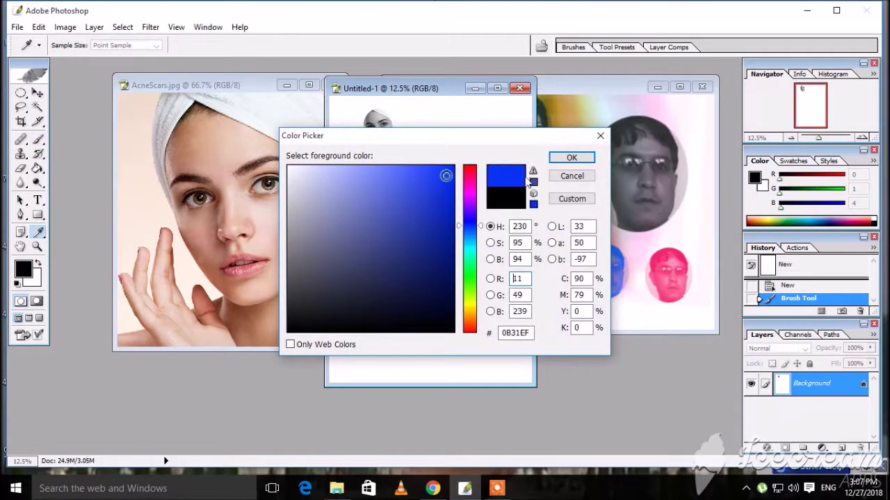
{"action": "left_click", "coordinate": [571, 158]}
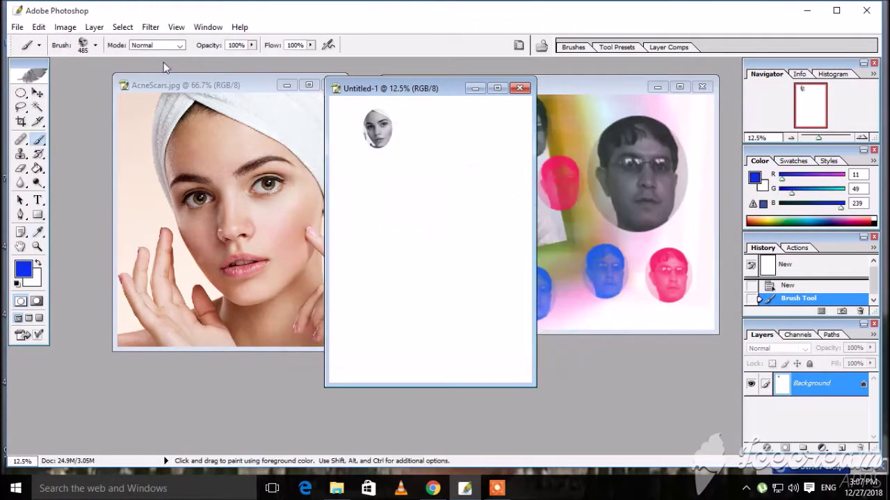
{"action": "left_click", "coordinate": [96, 45]}
{"action": "left_click_drag", "start_coordinate": [141, 81], "coordinate": [147, 81]}
{"action": "left_click", "coordinate": [443, 139]}
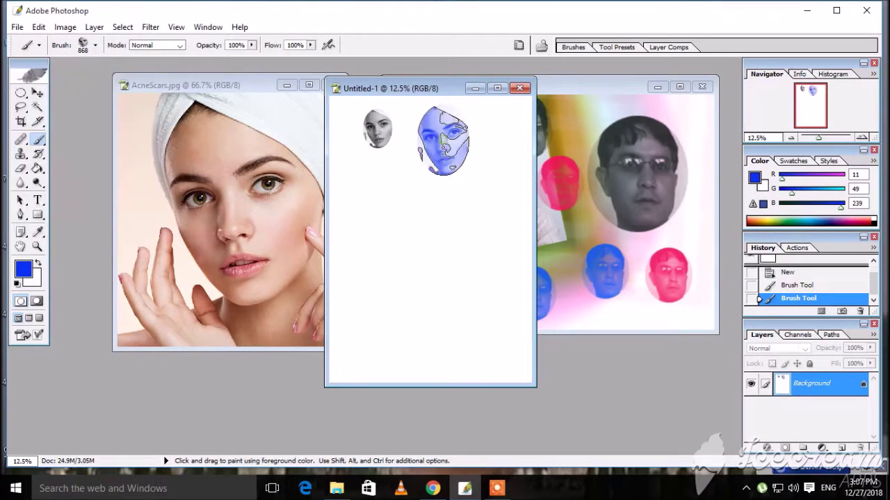
{"action": "left_click", "coordinate": [370, 202]}
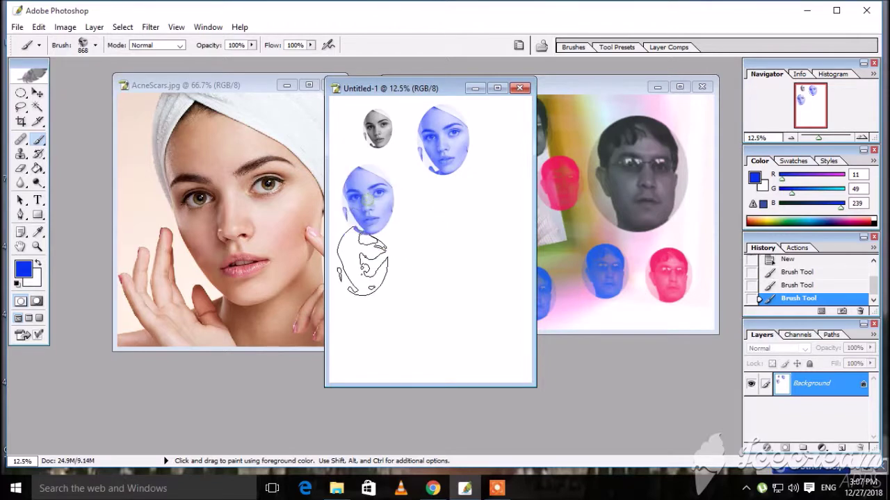
Stamp a pink face beside the lower blue face.
{"action": "left_click", "coordinate": [23, 272]}
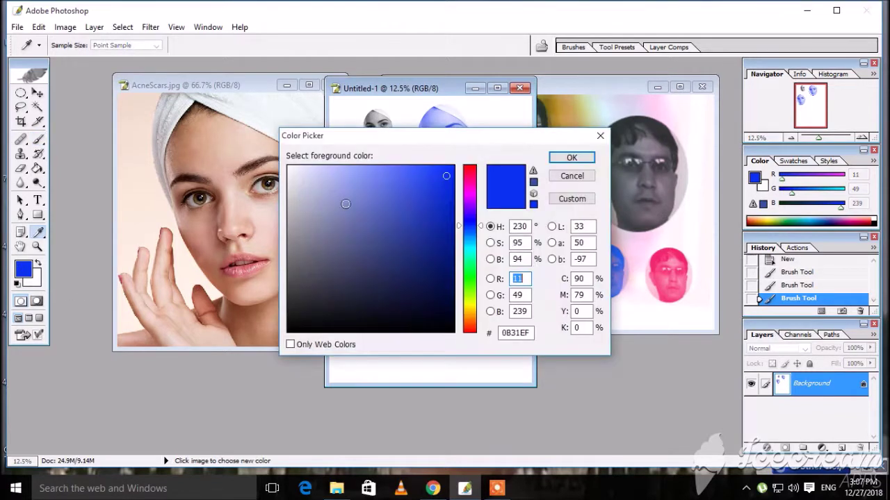
{"action": "left_click", "coordinate": [469, 181]}
{"action": "left_click", "coordinate": [572, 157]}
{"action": "mouse_move", "coordinate": [444, 182]}
{"action": "left_mouse_down"}
{"action": "mouse_move", "coordinate": [415, 223]}
{"action": "mouse_move", "coordinate": [437, 223]}
{"action": "left_mouse_up"}
{"action": "left_click", "coordinate": [439, 213]}
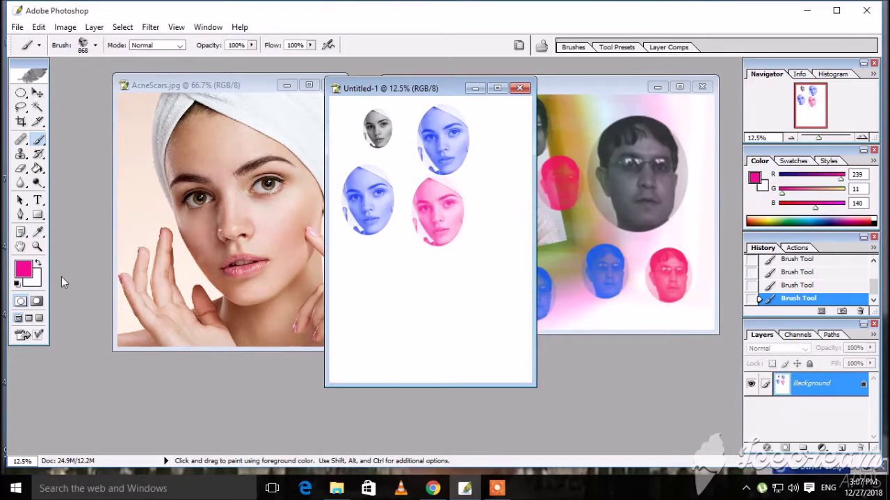
Stamp a green face to the right of the pink face.
{"action": "left_click", "coordinate": [22, 269]}
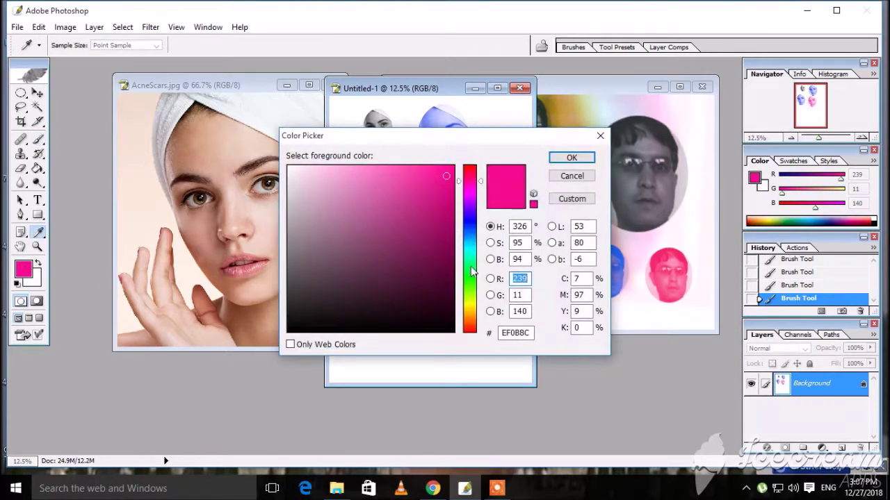
{"action": "left_click", "coordinate": [470, 266]}
{"action": "left_click", "coordinate": [570, 158]}
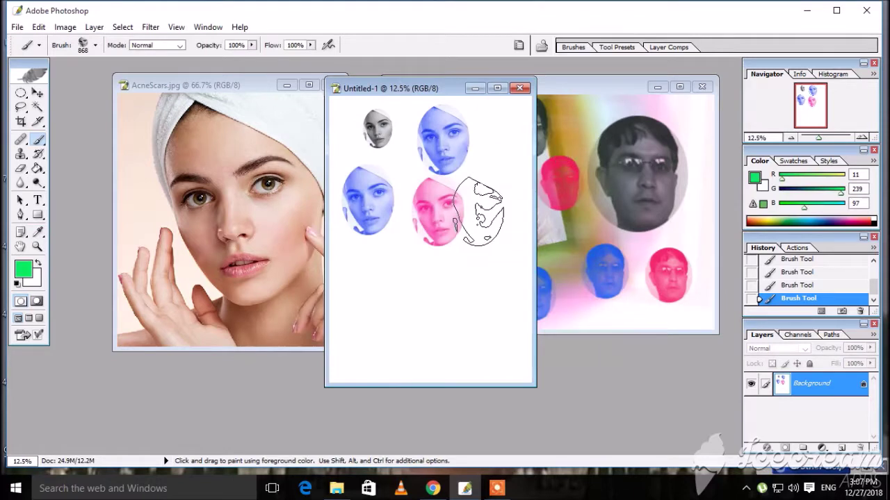
{"action": "left_click", "coordinate": [497, 212]}
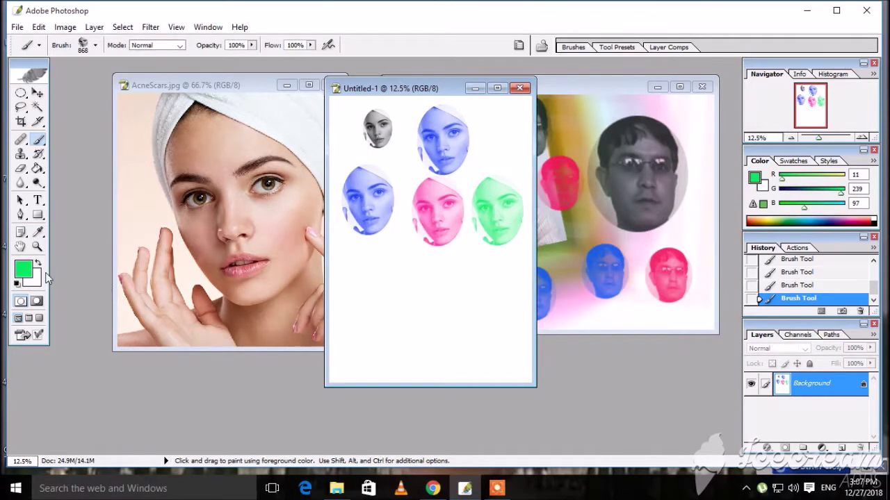
Stamp a yellow face below the lower blue face.
{"action": "left_click", "coordinate": [23, 269]}
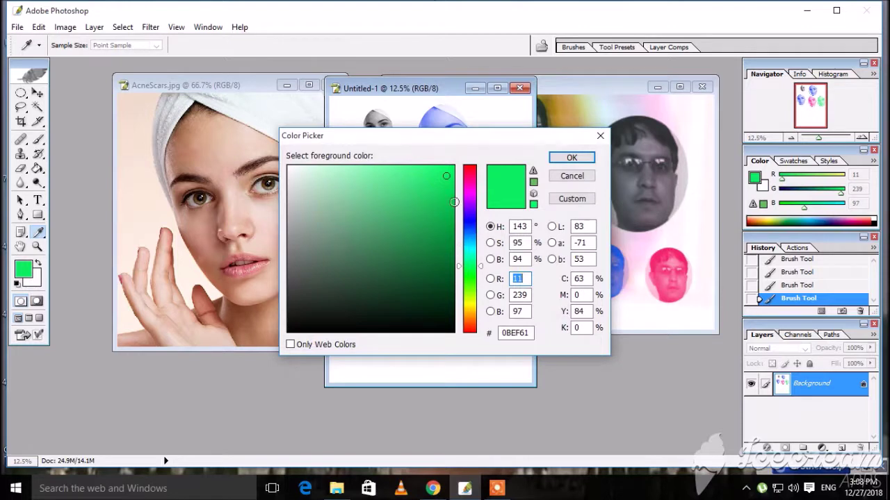
{"action": "left_click_drag", "start_coordinate": [429, 137], "coordinate": [658, 132]}
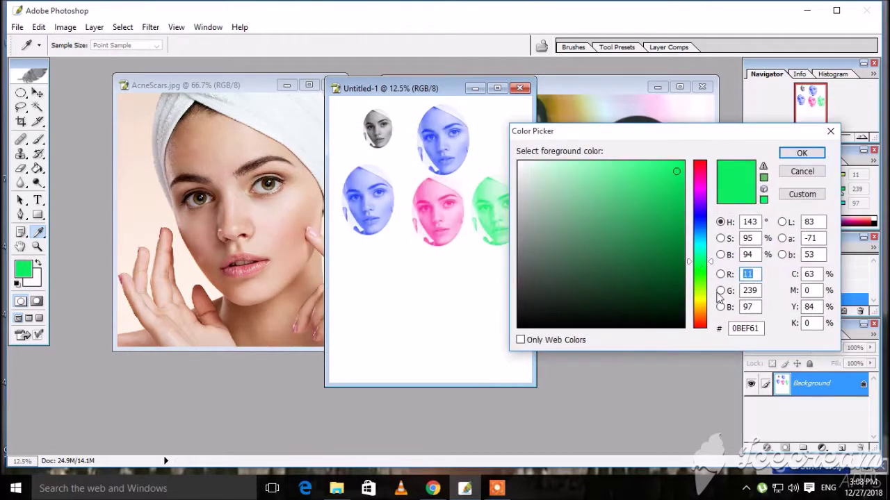
{"action": "left_click", "coordinate": [700, 301]}
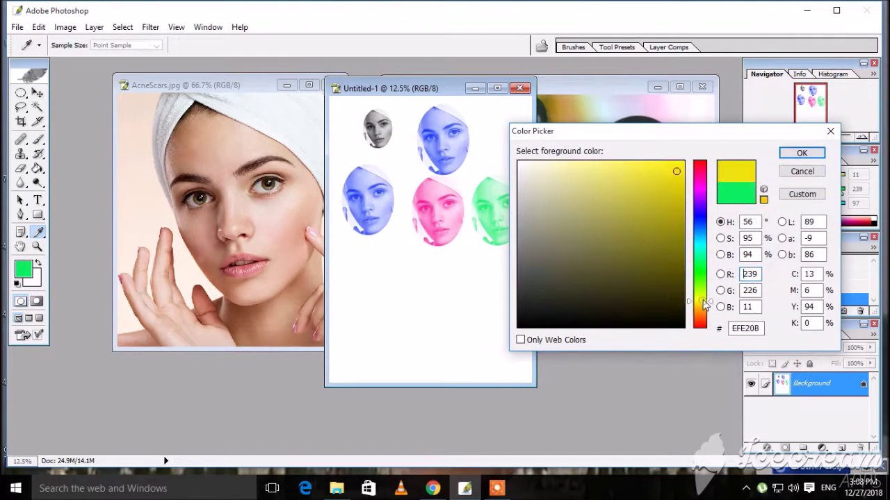
{"action": "left_click", "coordinate": [799, 154]}
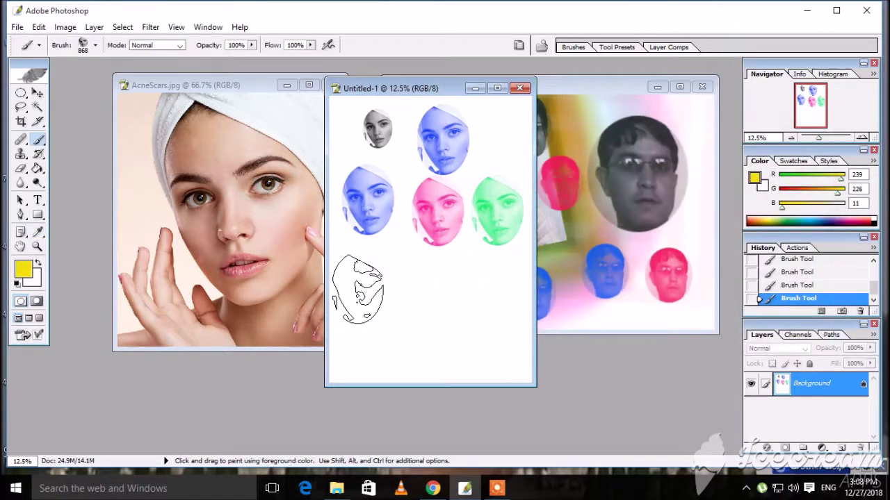
{"action": "left_click", "coordinate": [375, 289]}
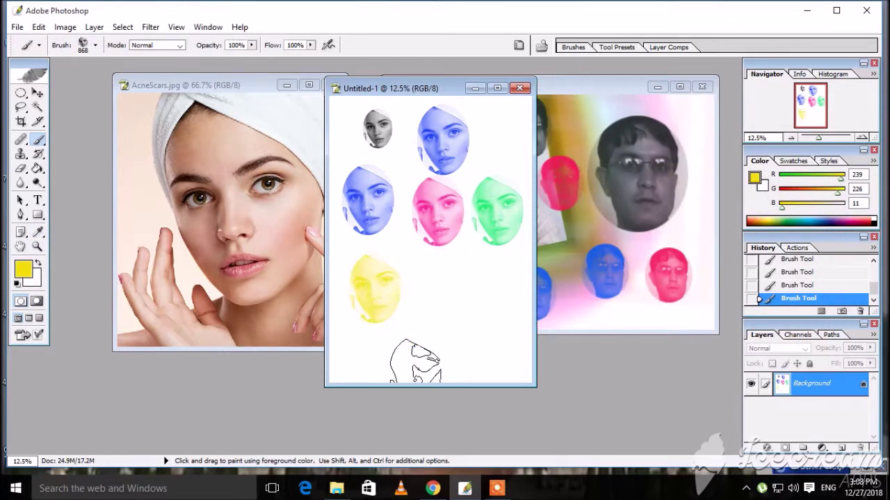
Set the foreground colour to a soft lavender.
{"action": "left_click", "coordinate": [25, 270]}
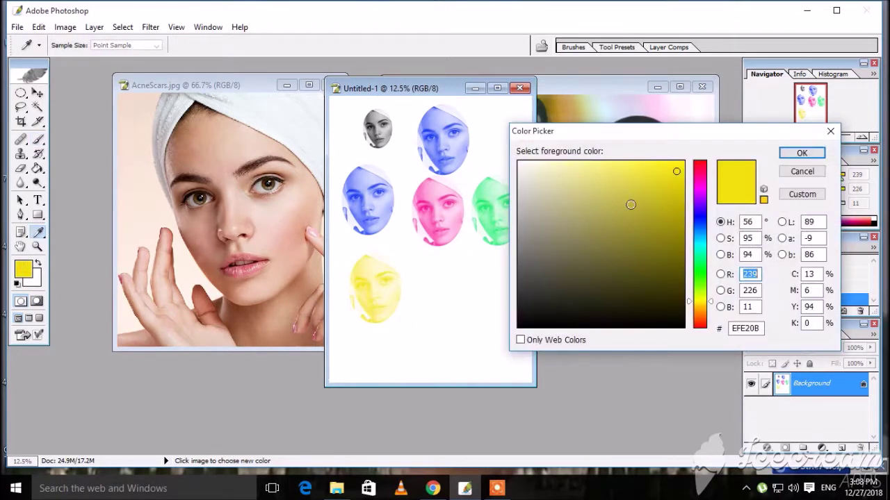
{"action": "left_click", "coordinate": [699, 212]}
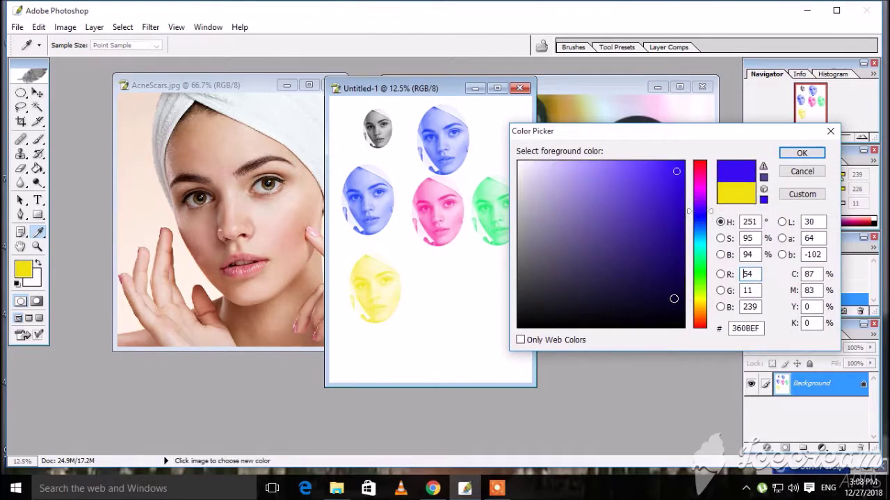
{"action": "left_click", "coordinate": [539, 203]}
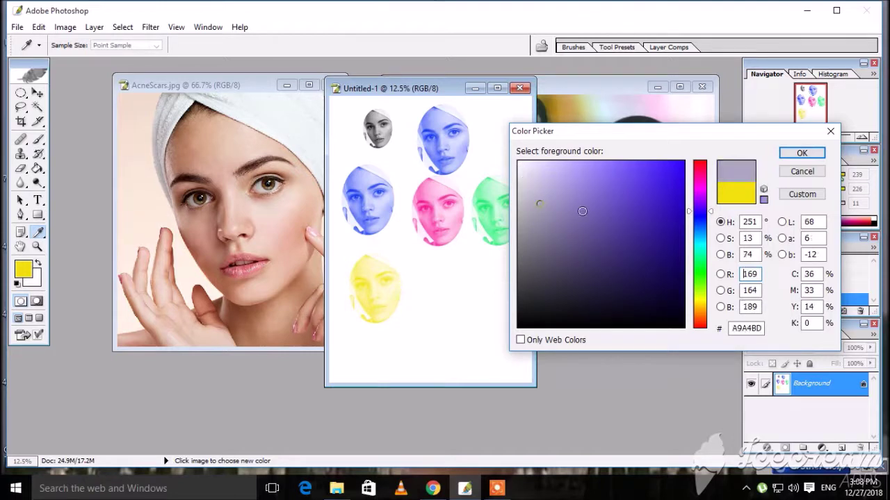
{"action": "left_click_drag", "start_coordinate": [540, 204], "coordinate": [565, 197]}
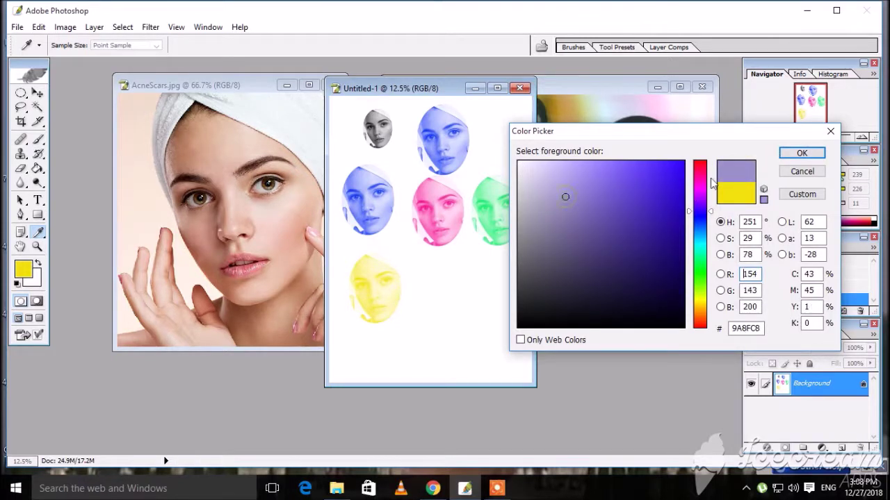
{"action": "left_click", "coordinate": [784, 158]}
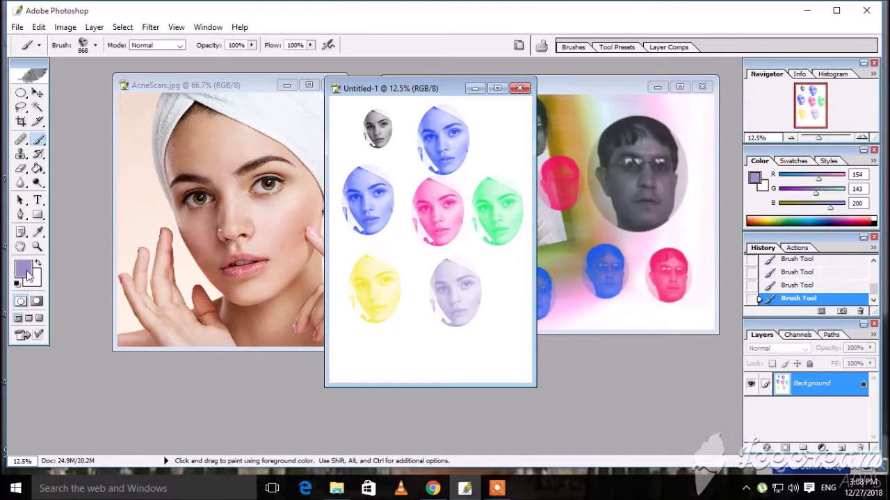
Stamp a bright green (08FA08) face near the bottom of the page.
{"action": "left_click", "coordinate": [23, 268]}
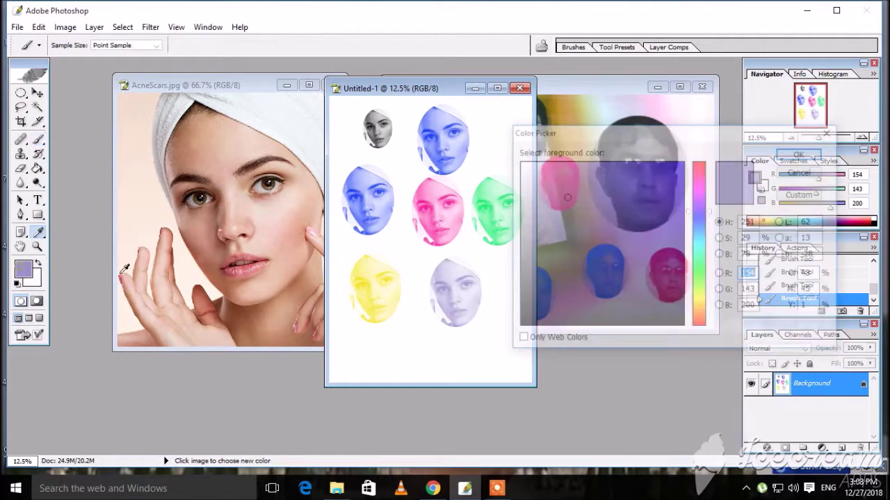
{"action": "left_click", "coordinate": [703, 274]}
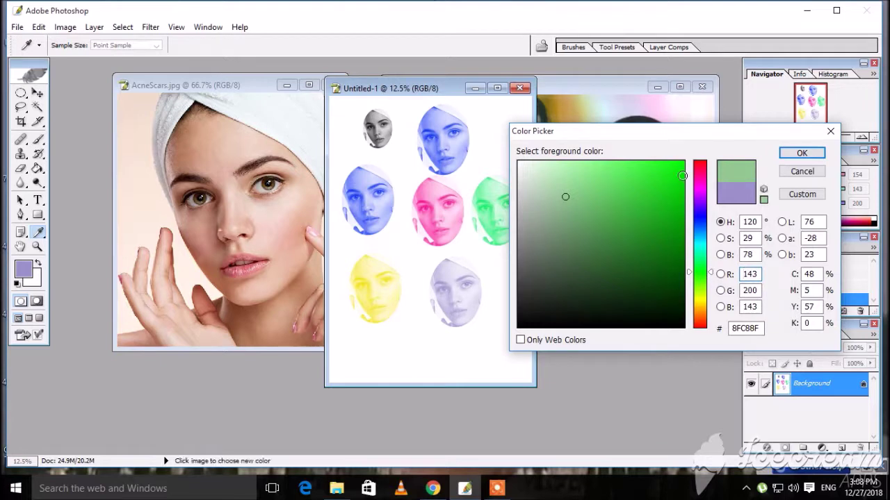
{"action": "left_click", "coordinate": [678, 164]}
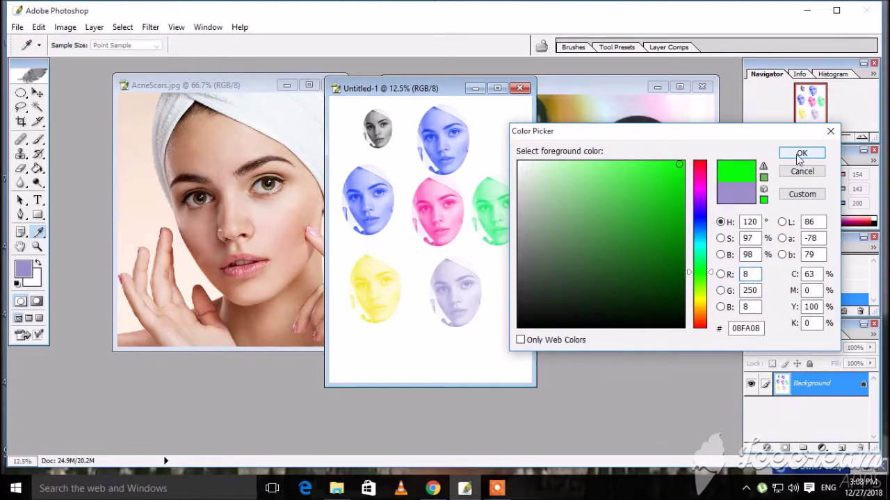
{"action": "left_click", "coordinate": [801, 153]}
{"action": "key", "text": "b"}
{"action": "left_click", "coordinate": [417, 340]}
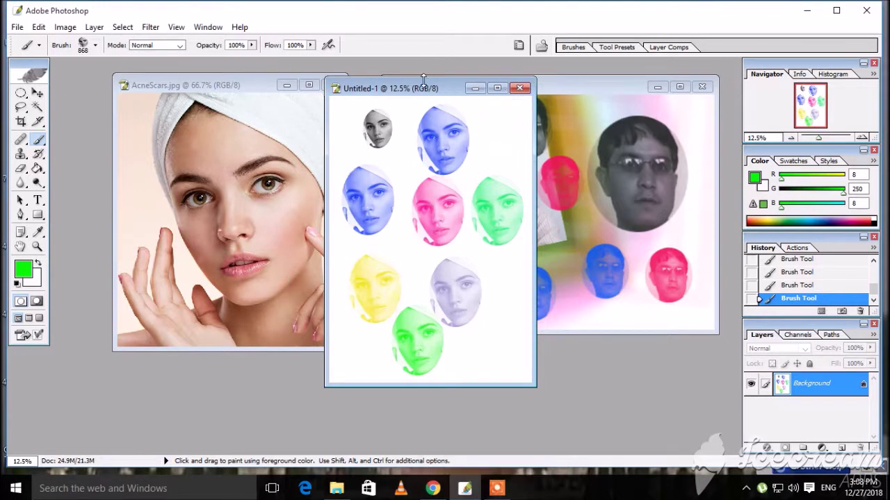
{"action": "mouse_move", "coordinate": [451, 91]}
{"action": "left_mouse_down"}
{"action": "mouse_move", "coordinate": [473, 75]}
{"action": "mouse_move", "coordinate": [490, 79]}
{"action": "left_mouse_up"}
Drag the selected face from AcneScars into Untitled-1 as a new layer.
{"action": "left_click", "coordinate": [233, 86]}
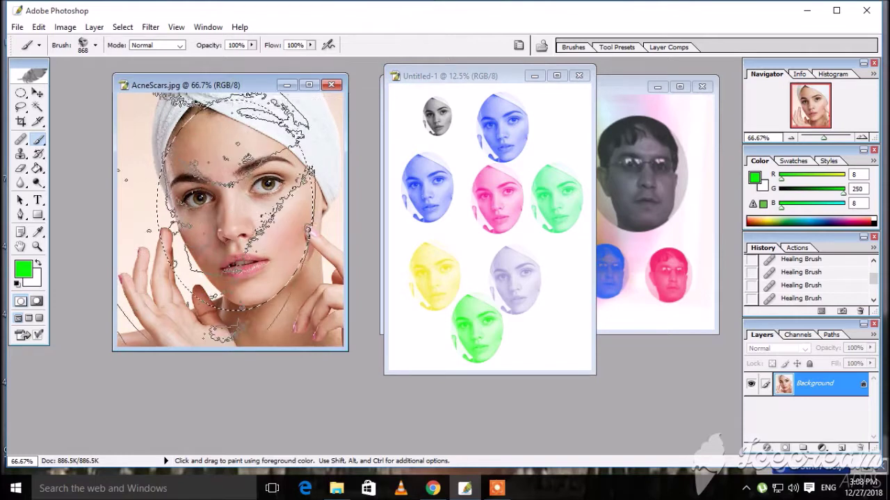
{"action": "left_click", "coordinate": [36, 94]}
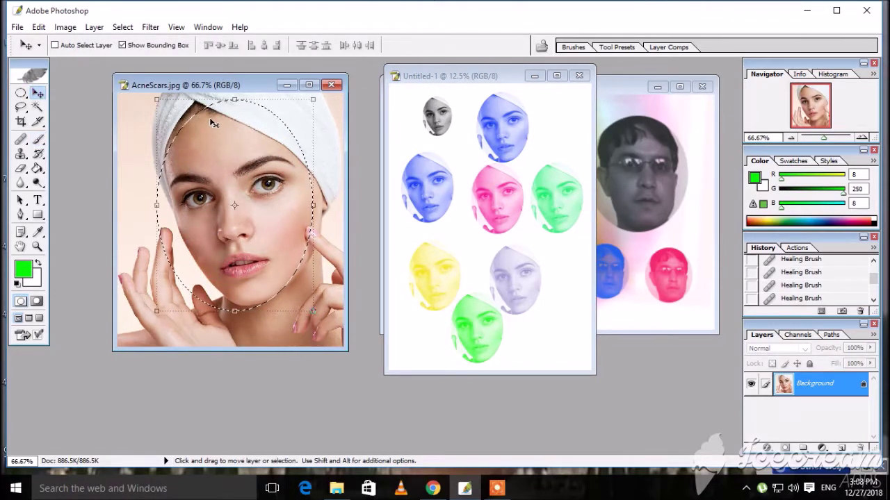
{"action": "left_click_drag", "start_coordinate": [213, 125], "coordinate": [466, 226]}
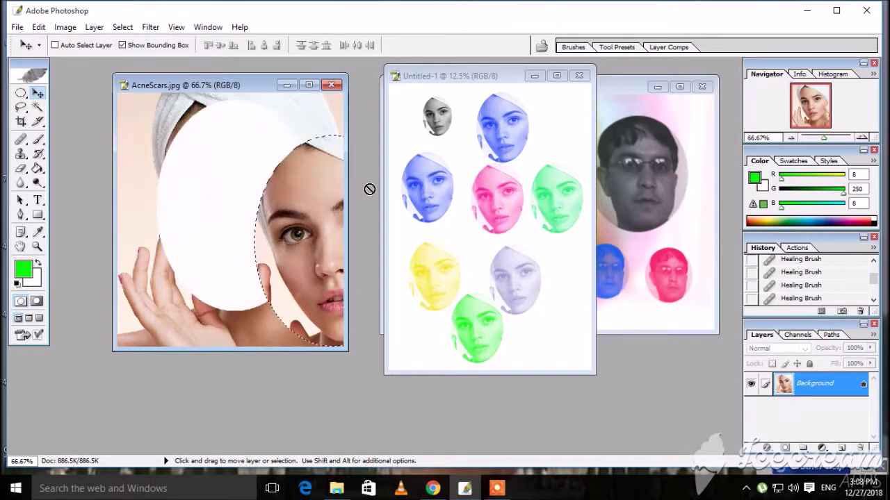
{"action": "left_click_drag", "start_coordinate": [466, 226], "coordinate": [526, 300]}
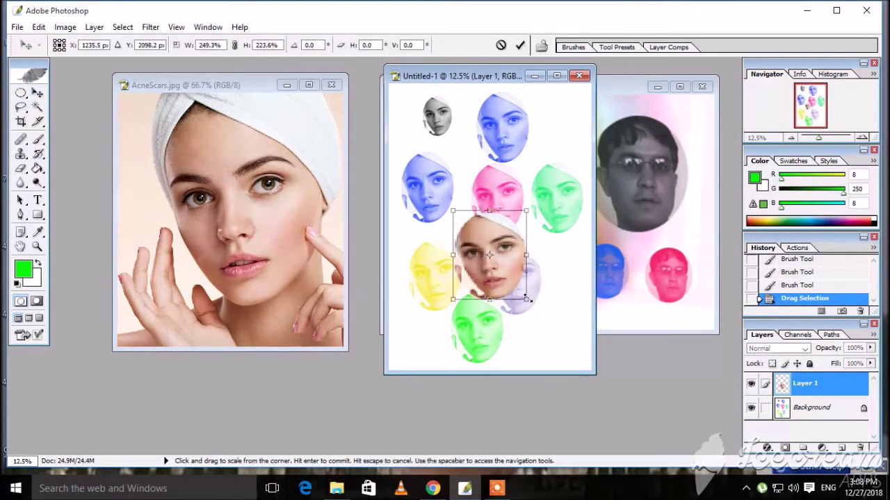
{"action": "mouse_move", "coordinate": [507, 268]}
{"action": "left_mouse_down"}
{"action": "mouse_move", "coordinate": [555, 290]}
{"action": "mouse_move", "coordinate": [564, 337]}
{"action": "mouse_move", "coordinate": [569, 143]}
{"action": "left_mouse_up"}
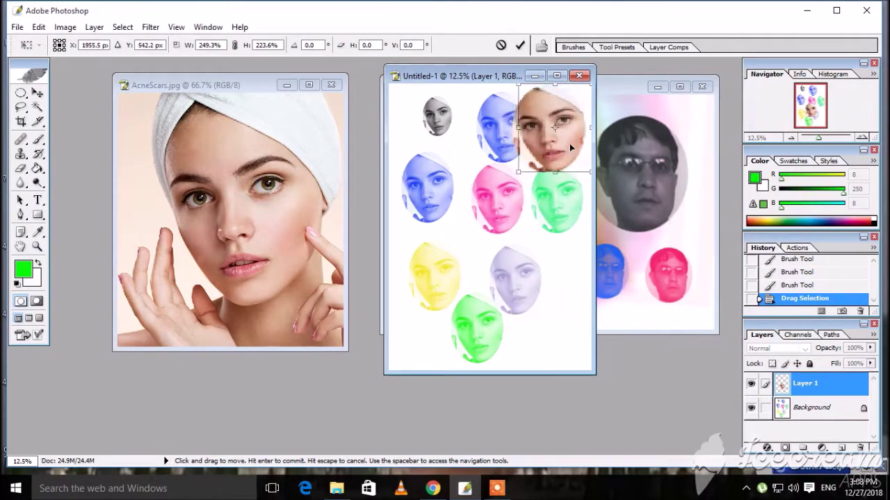
Enlarge the pasted face and move it to the page's bottom-right corner.
{"action": "left_click_drag", "start_coordinate": [517, 128], "coordinate": [506, 128]}
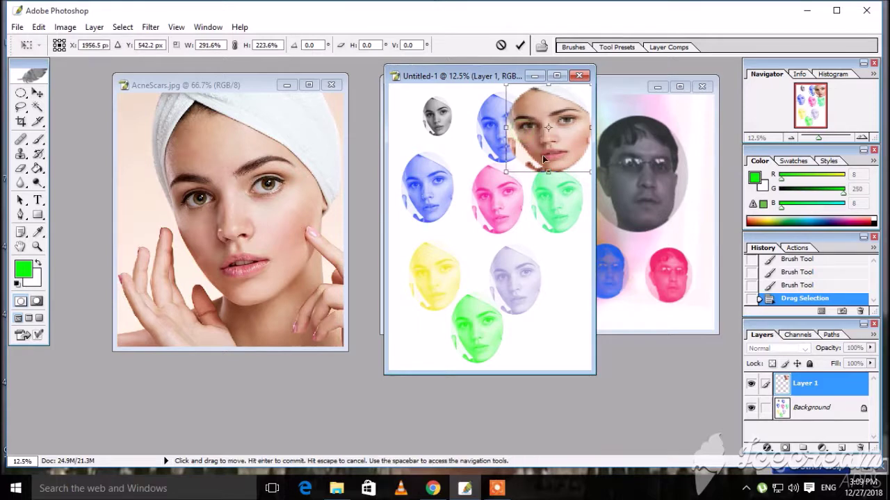
{"action": "left_click_drag", "start_coordinate": [548, 171], "coordinate": [549, 188]}
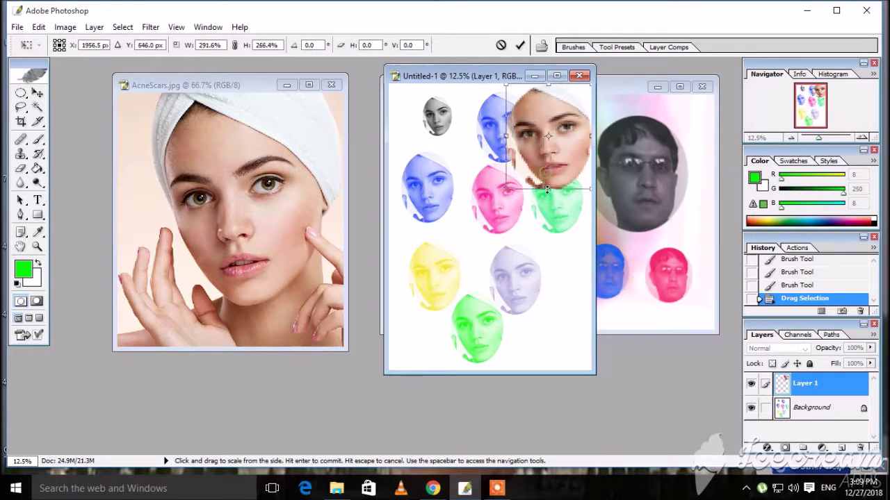
{"action": "left_click", "coordinate": [519, 44]}
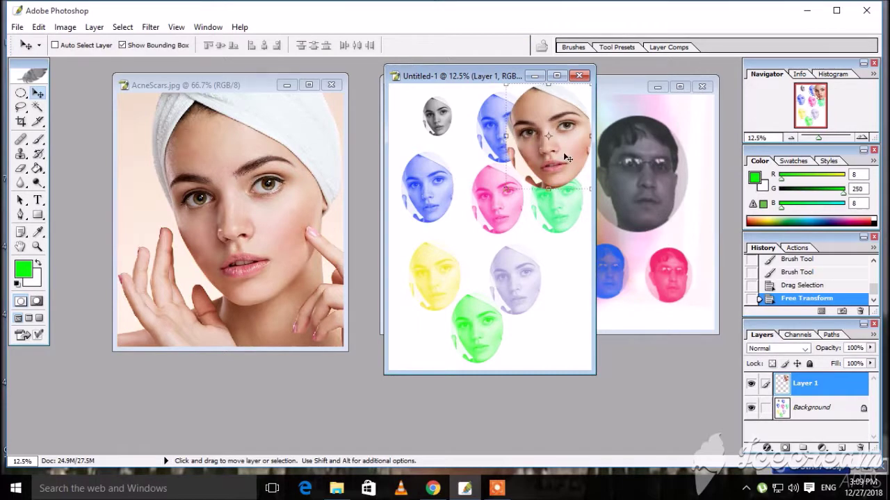
{"action": "left_click_drag", "start_coordinate": [567, 158], "coordinate": [475, 271]}
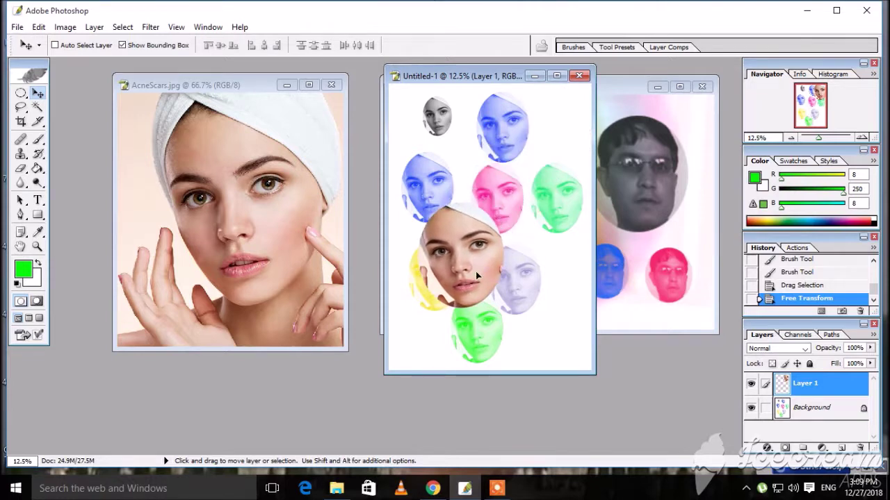
{"action": "mouse_move", "coordinate": [476, 271]}
{"action": "left_mouse_down"}
{"action": "mouse_move", "coordinate": [565, 327]}
{"action": "mouse_move", "coordinate": [556, 339]}
{"action": "left_mouse_up"}
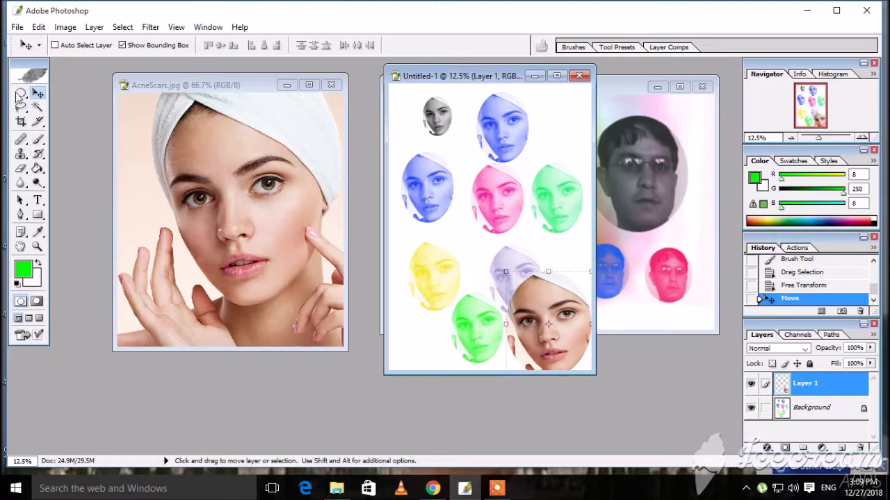
{"action": "left_click", "coordinate": [179, 85]}
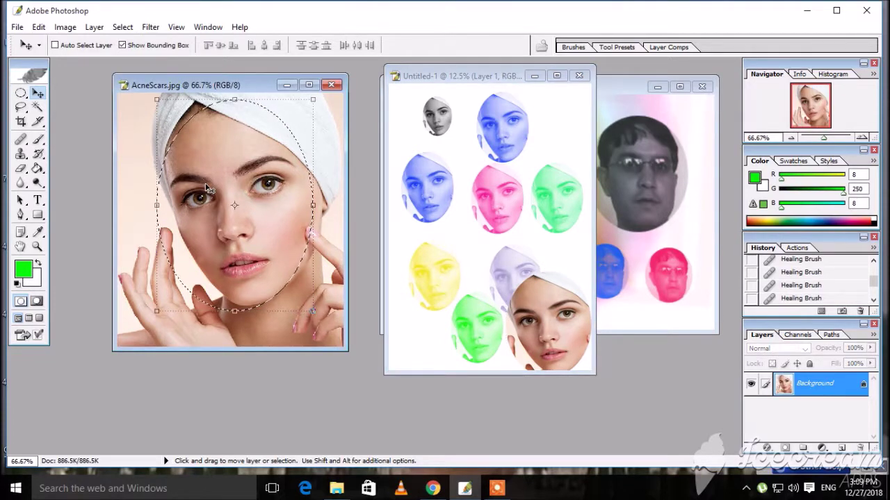
Start a text layer on the AcneScars photo.
{"action": "left_click", "coordinate": [21, 95]}
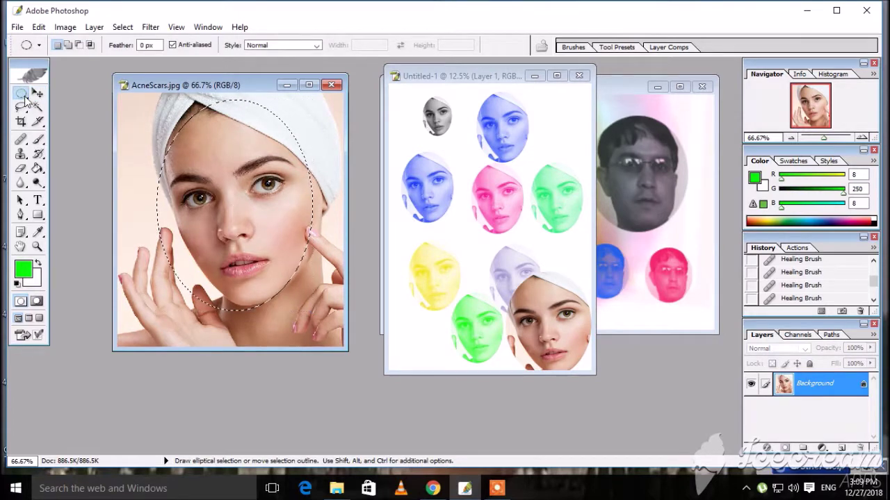
{"action": "left_click", "coordinate": [37, 200]}
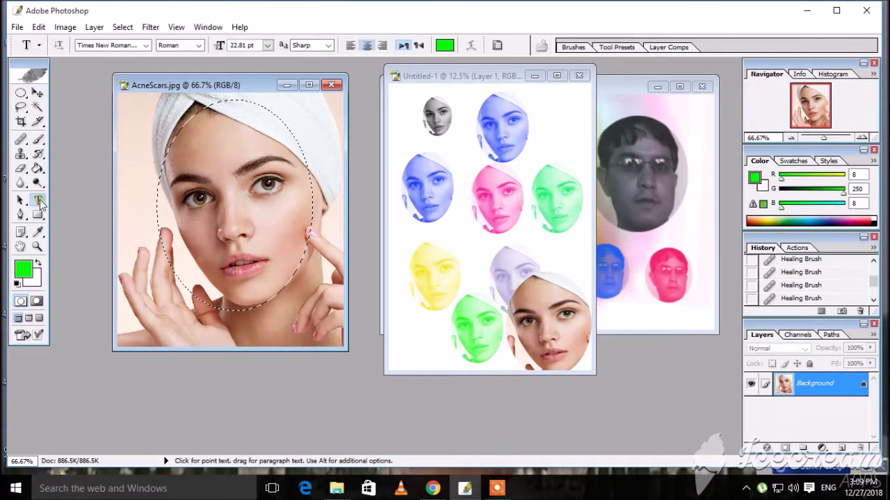
{"action": "left_click", "coordinate": [158, 157]}
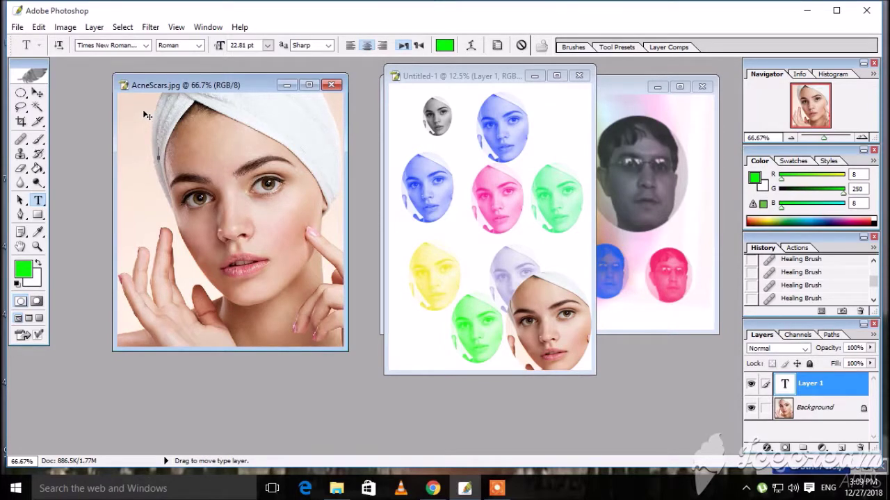
{"action": "left_click", "coordinate": [38, 93]}
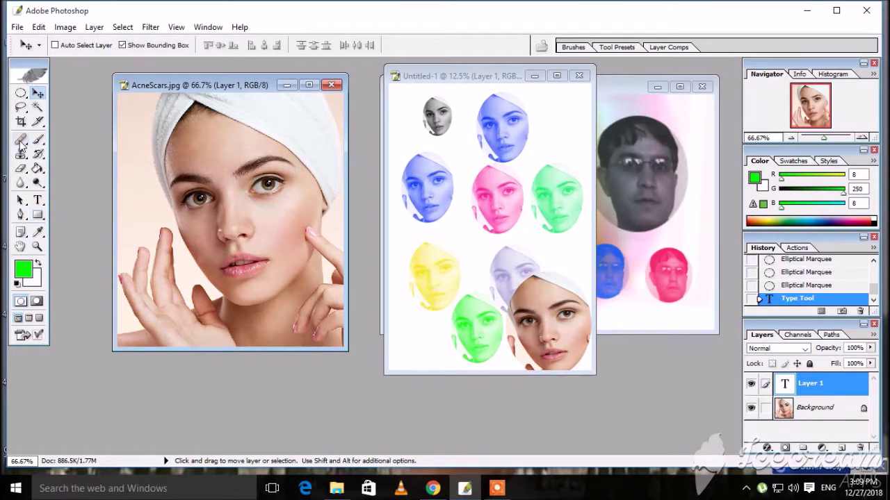
Patch the right-cheek blemish, rasterizing the text layer and dismissing the patch error.
{"action": "left_click_drag", "start_coordinate": [31, 146], "coordinate": [68, 154]}
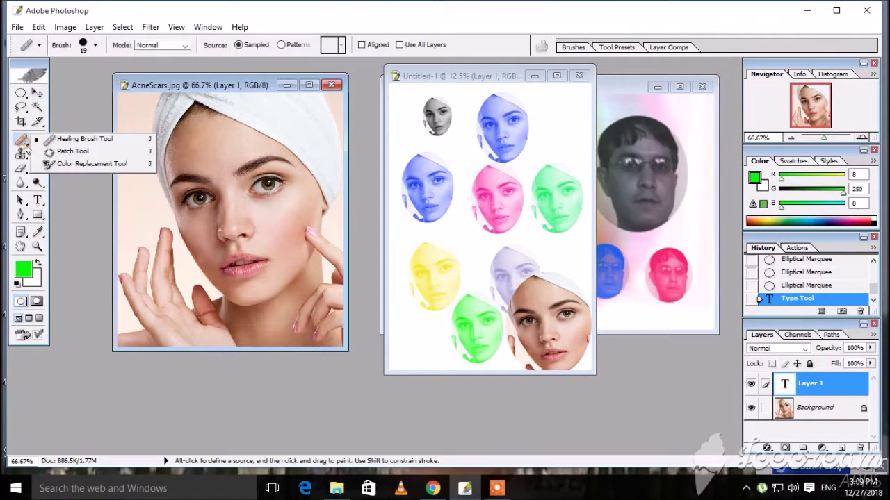
{"action": "left_click", "coordinate": [67, 151]}
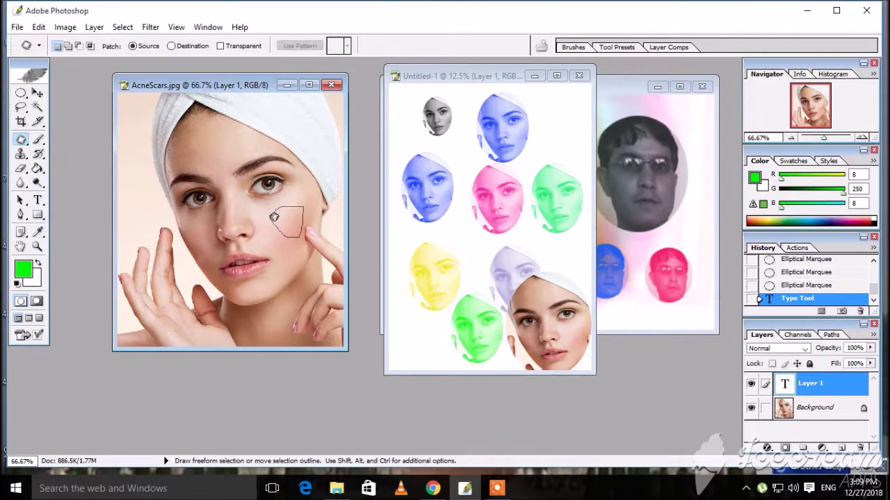
{"action": "left_click_drag", "start_coordinate": [274, 222], "coordinate": [278, 217]}
{"action": "left_click", "coordinate": [292, 223]}
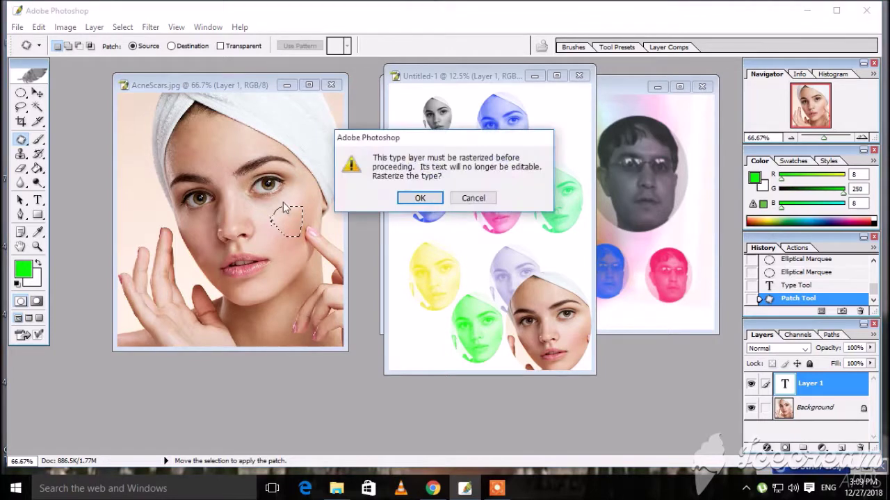
{"action": "left_click", "coordinate": [415, 201]}
{"action": "left_click", "coordinate": [289, 217]}
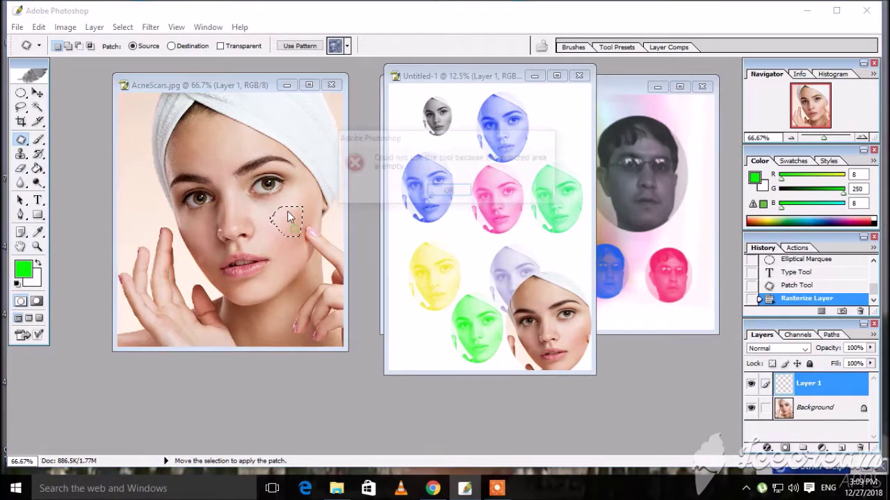
{"action": "left_click", "coordinate": [450, 190]}
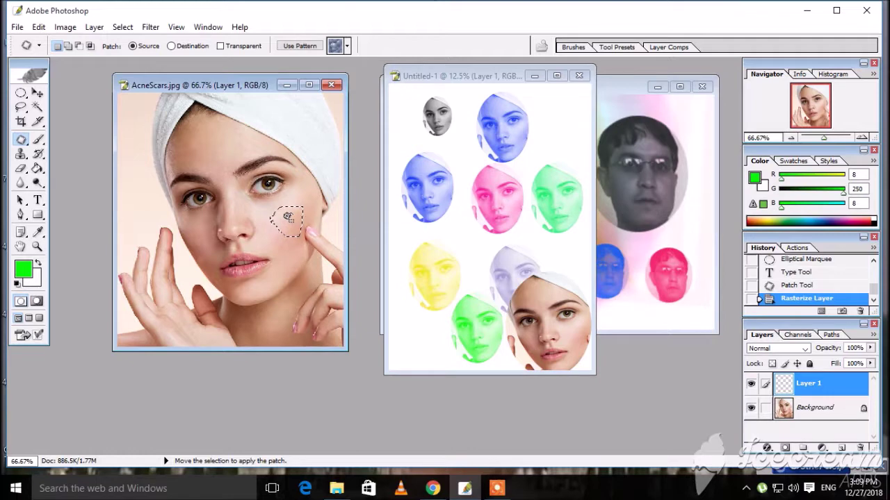
Retry the cheek patch, dismiss the empty-area error, then outline the forehead marks.
{"action": "left_click", "coordinate": [38, 93]}
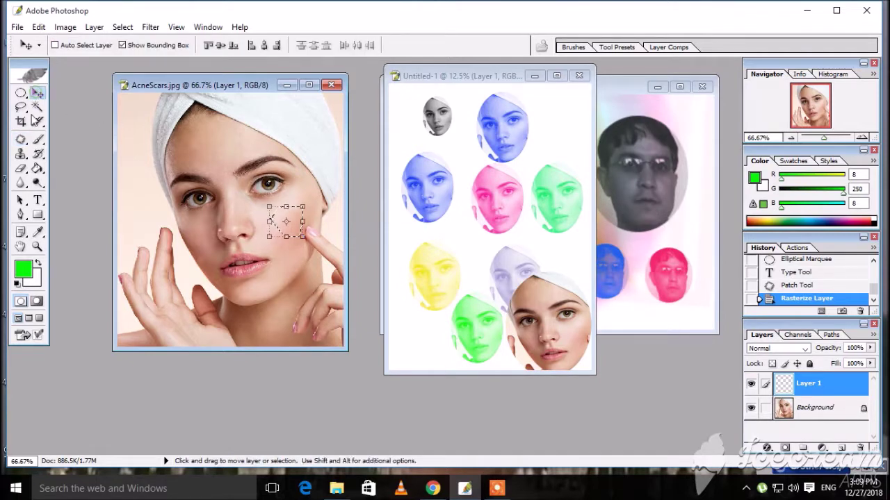
{"action": "left_click", "coordinate": [23, 141]}
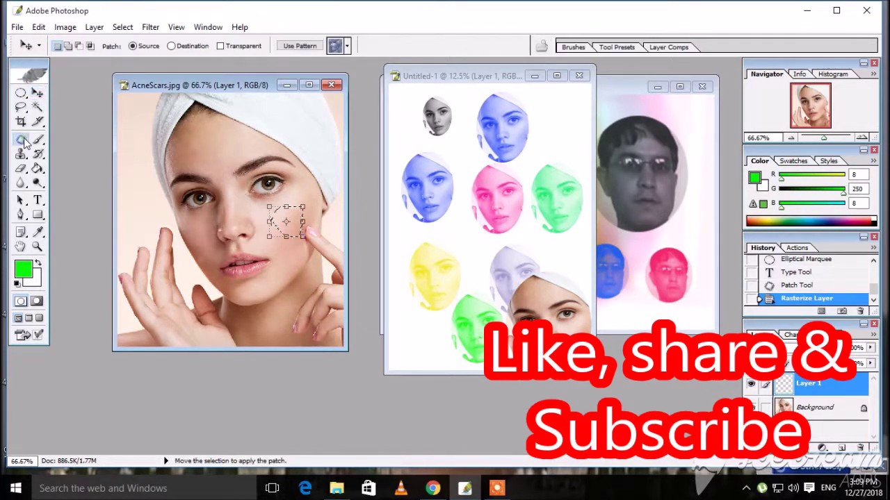
{"action": "left_click", "coordinate": [290, 229]}
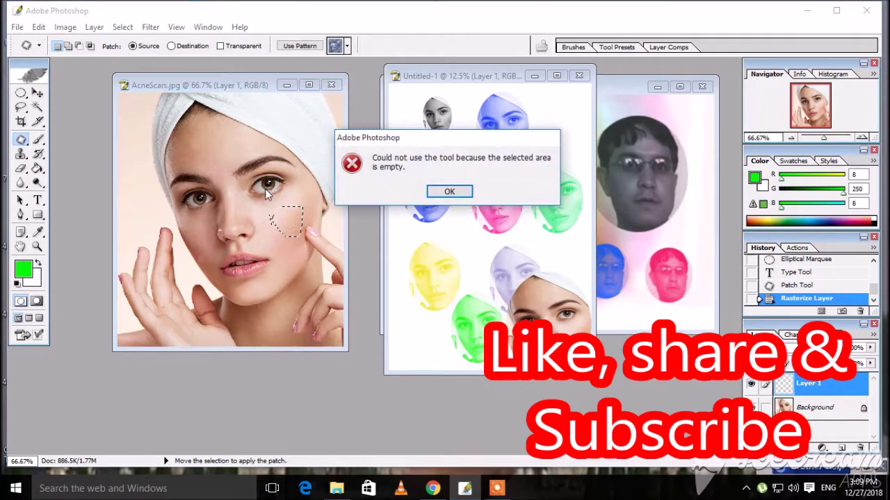
{"action": "left_click", "coordinate": [449, 191]}
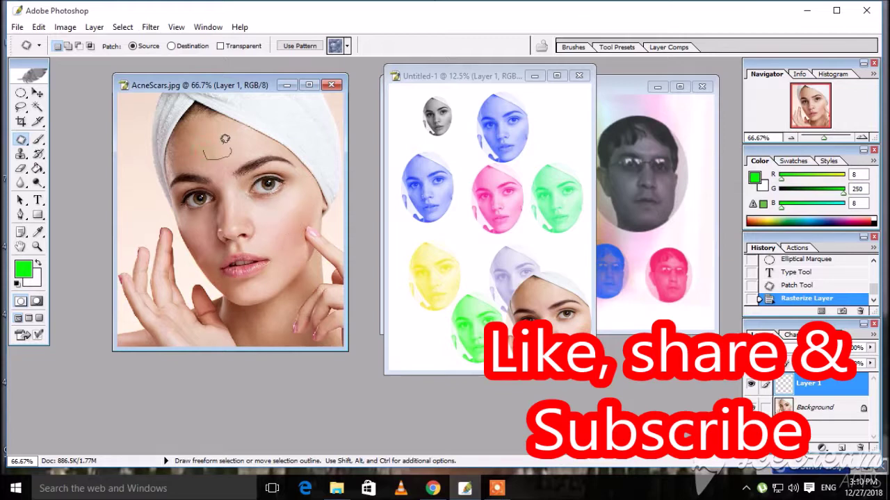
{"action": "left_click_drag", "start_coordinate": [224, 139], "coordinate": [208, 142]}
{"action": "left_click", "coordinate": [17, 26]}
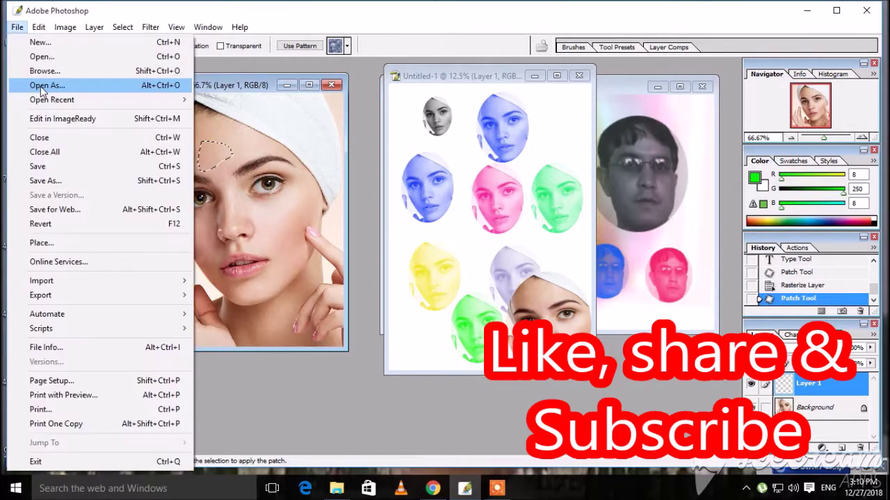
Create a new A4 document, Untitled-2, and move it away from the photo.
{"action": "left_click", "coordinate": [40, 41]}
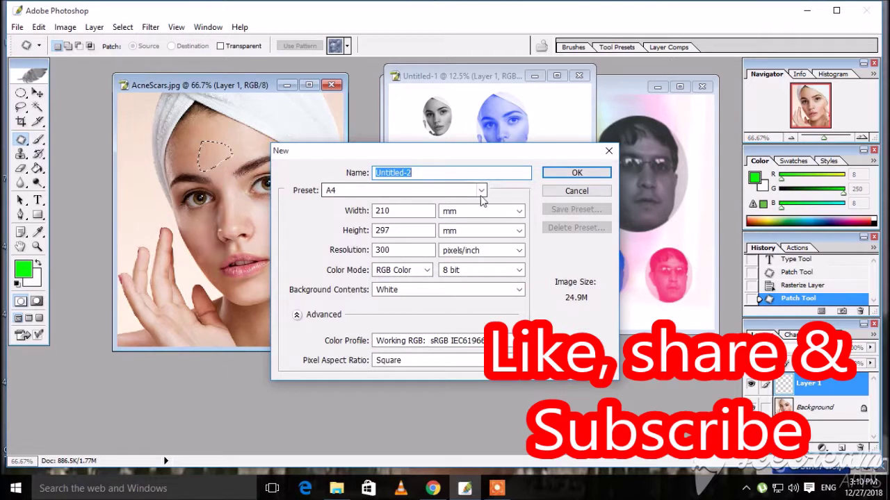
{"action": "left_click", "coordinate": [577, 173]}
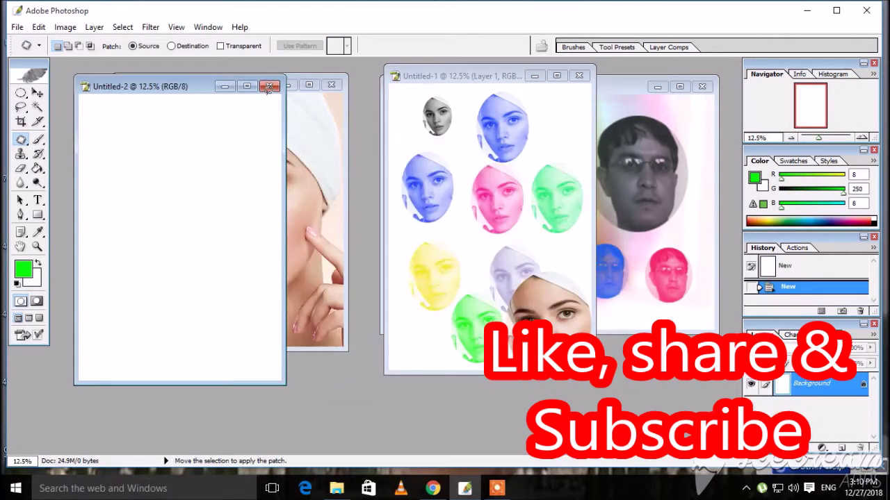
{"action": "left_click_drag", "start_coordinate": [165, 86], "coordinate": [392, 70]}
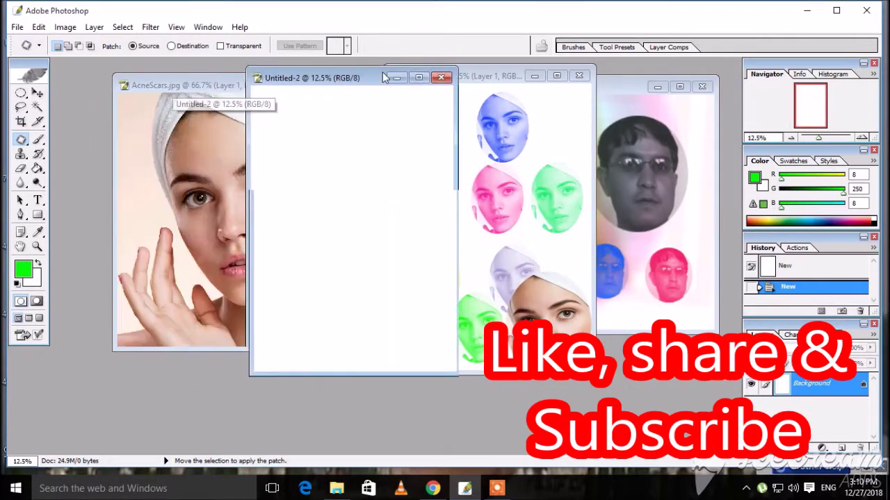
Select the plain Brush tool rather than the healing tools or pencil.
{"action": "left_click", "coordinate": [38, 141]}
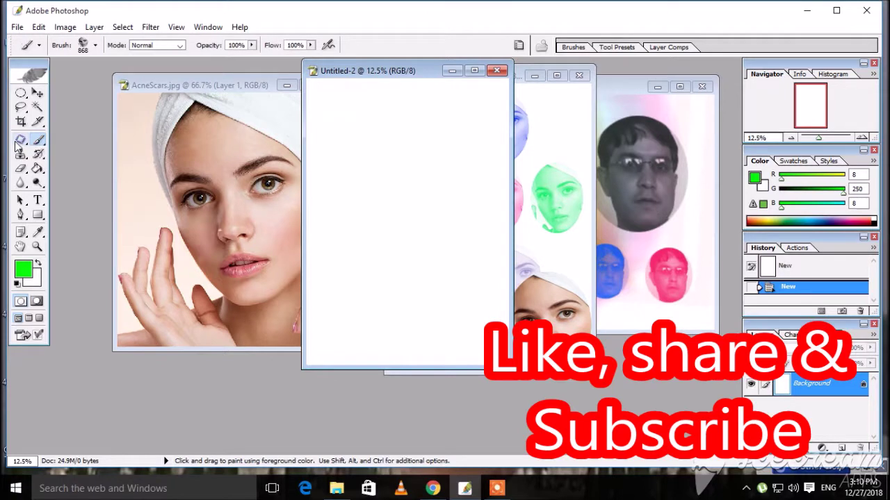
{"action": "left_click", "coordinate": [25, 147]}
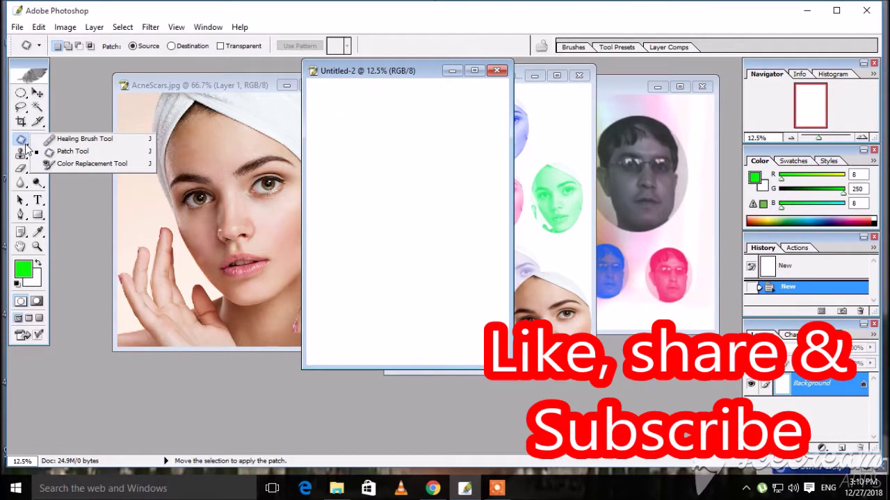
{"action": "left_click", "coordinate": [31, 150]}
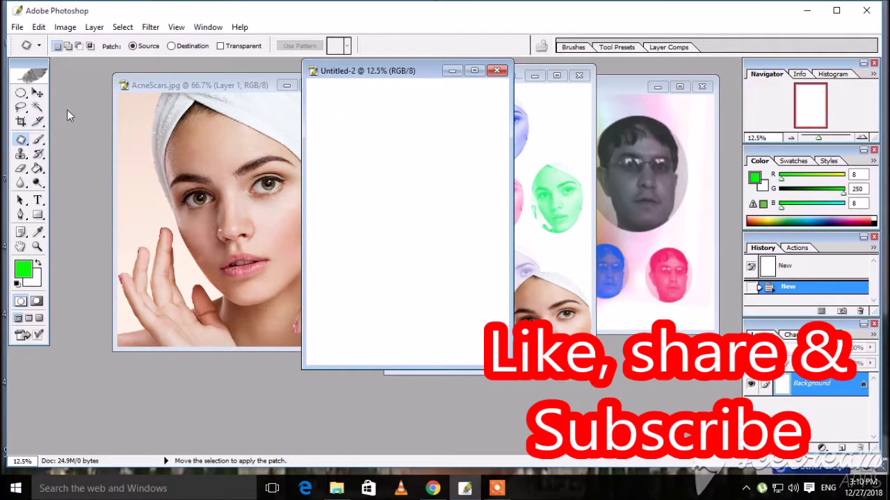
{"action": "left_click", "coordinate": [39, 140]}
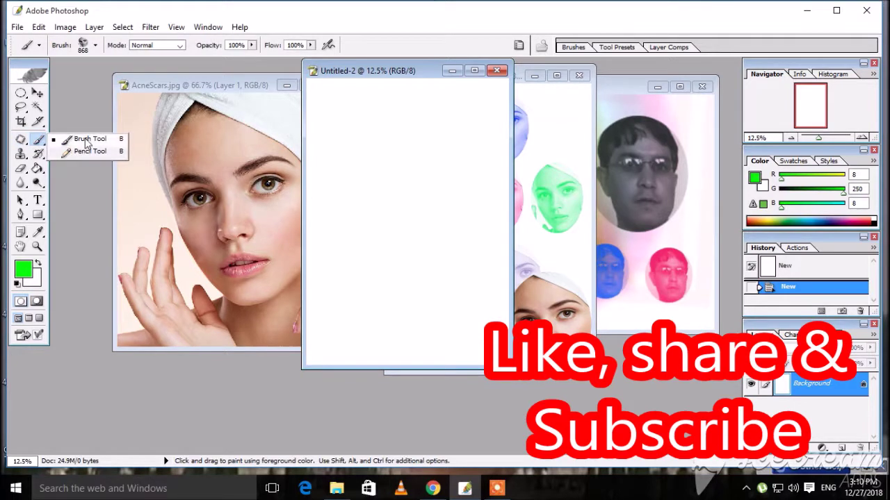
{"action": "left_click", "coordinate": [73, 140]}
{"action": "left_click", "coordinate": [96, 45]}
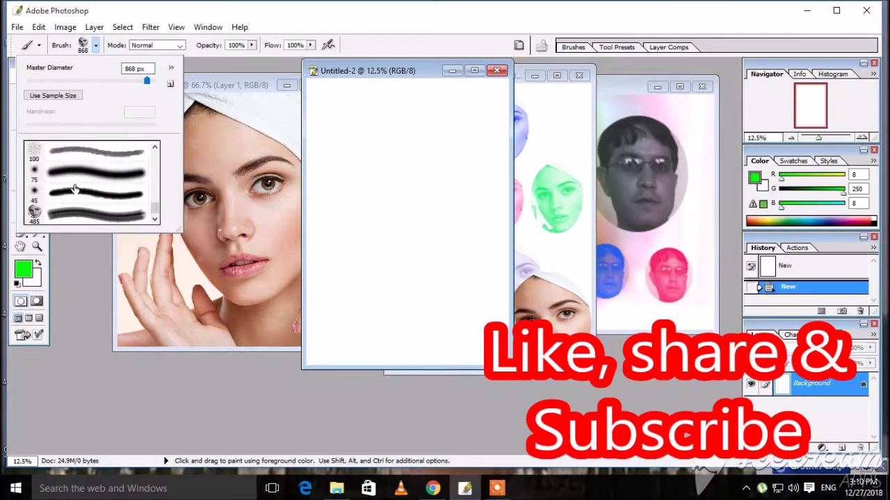
Choose the 70 px brush tip from the preset list.
{"action": "scroll", "coordinate": [62, 179], "scroll_direction": "down", "scroll_amount": 2}
{"action": "scroll", "coordinate": [62, 179], "scroll_direction": "down", "scroll_amount": 1}
{"action": "scroll", "coordinate": [63, 180], "scroll_direction": "down", "scroll_amount": 1}
{"action": "scroll", "coordinate": [63, 180], "scroll_direction": "down", "scroll_amount": 1}
{"action": "scroll", "coordinate": [62, 180], "scroll_direction": "down", "scroll_amount": 2}
{"action": "scroll", "coordinate": [63, 179], "scroll_direction": "down", "scroll_amount": 2}
{"action": "scroll", "coordinate": [63, 179], "scroll_direction": "down", "scroll_amount": 2}
{"action": "scroll", "coordinate": [63, 179], "scroll_direction": "down", "scroll_amount": 2}
{"action": "scroll", "coordinate": [62, 179], "scroll_direction": "up", "scroll_amount": 1}
{"action": "scroll", "coordinate": [62, 179], "scroll_direction": "up", "scroll_amount": 1}
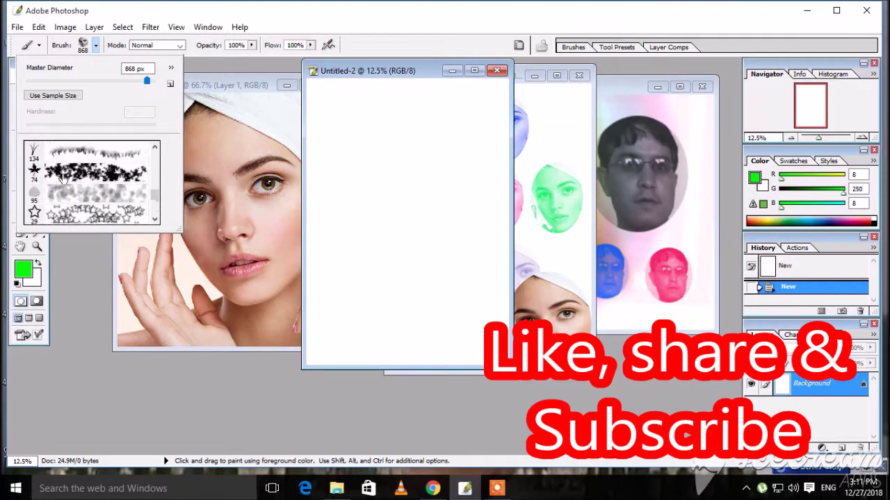
{"action": "scroll", "coordinate": [62, 174], "scroll_direction": "up", "scroll_amount": 1}
{"action": "scroll", "coordinate": [63, 174], "scroll_direction": "up", "scroll_amount": 1}
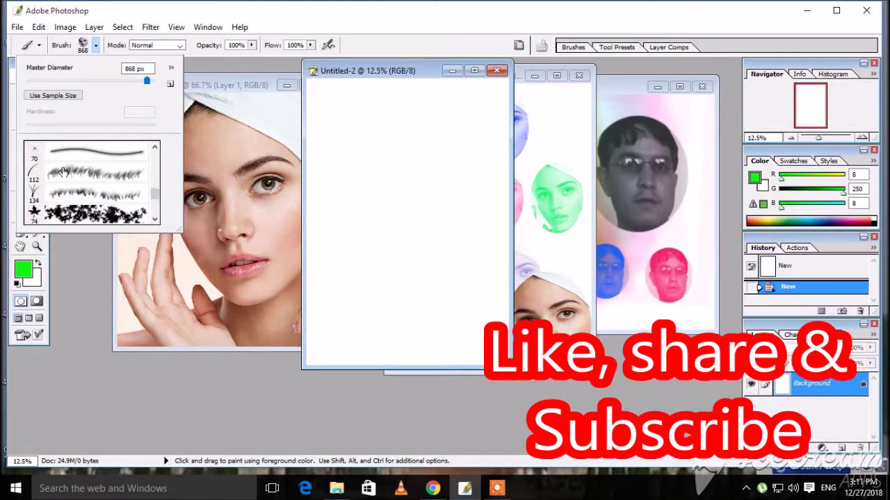
{"action": "scroll", "coordinate": [63, 172], "scroll_direction": "up", "scroll_amount": 1}
{"action": "left_click", "coordinate": [62, 172]}
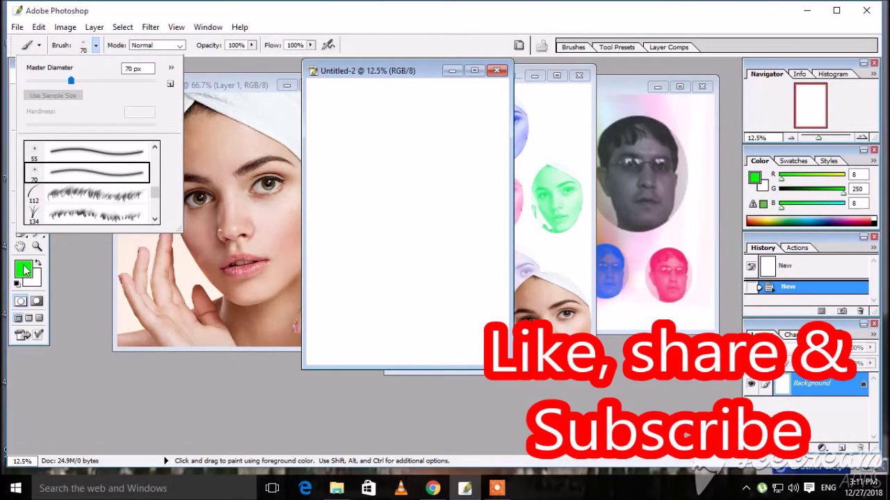
Set the foreground colour to green 08FA4C.
{"action": "left_click", "coordinate": [25, 270]}
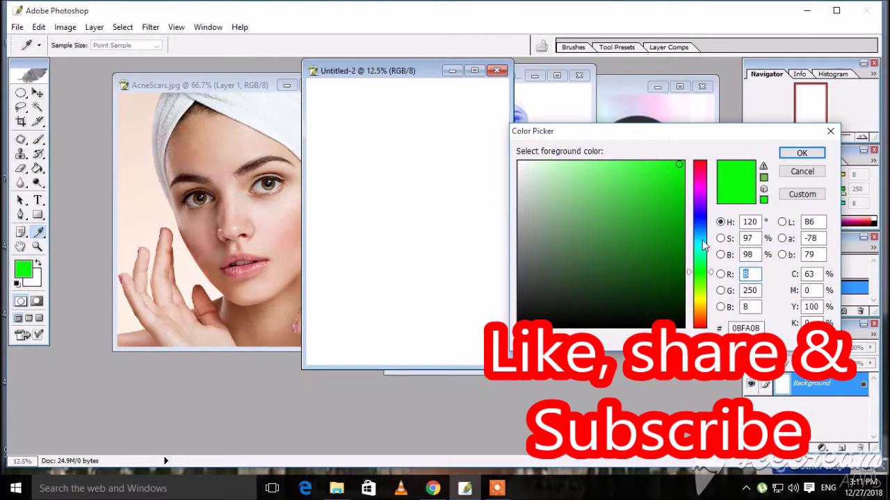
{"action": "left_click_drag", "start_coordinate": [704, 271], "coordinate": [704, 264]}
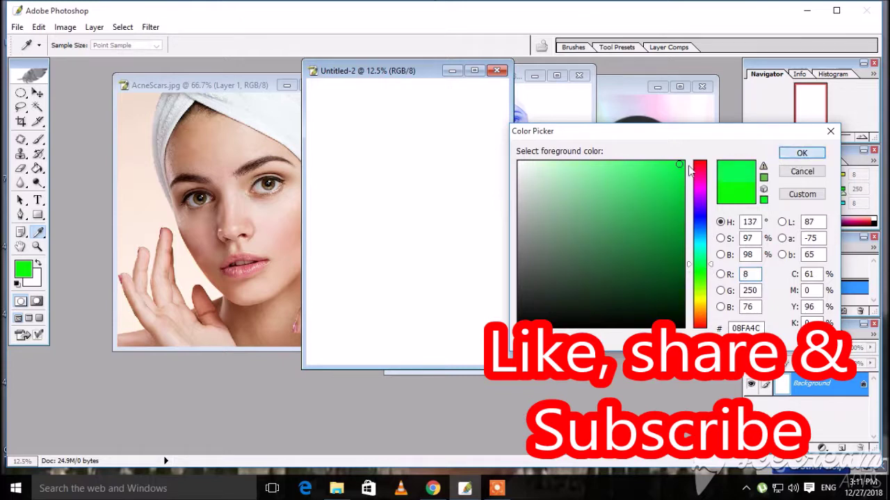
{"action": "left_click", "coordinate": [799, 153]}
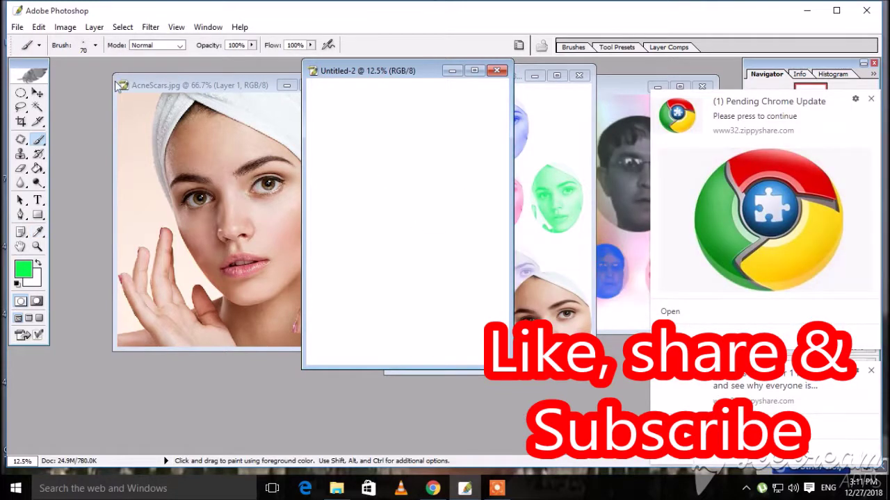
Paint a solid green U-shaped stroke with the brush enlarged to 184 px.
{"action": "left_click", "coordinate": [96, 46]}
{"action": "left_click", "coordinate": [118, 80]}
{"action": "key", "text": "Return"}
{"action": "mouse_move", "coordinate": [390, 242]}
{"action": "left_mouse_down"}
{"action": "mouse_move", "coordinate": [393, 269]}
{"action": "mouse_move", "coordinate": [456, 278]}
{"action": "left_mouse_up"}
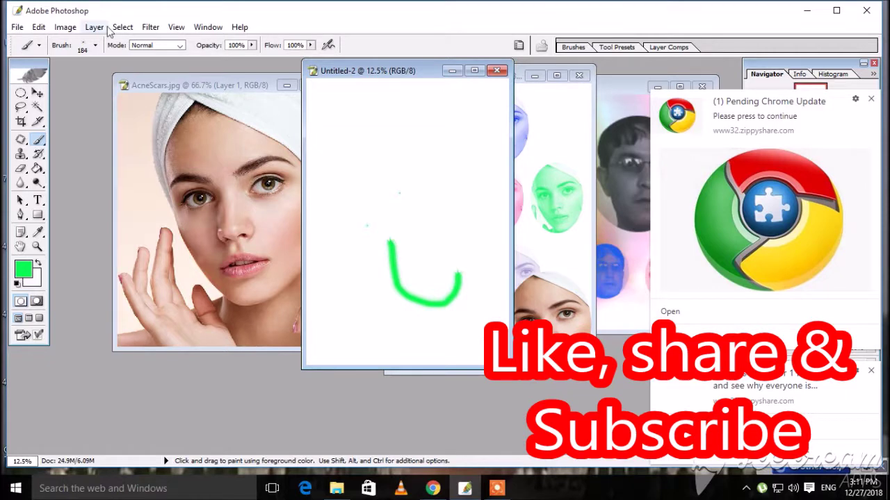
Paint two grassy green strokes at upper left with the 112 grass brush.
{"action": "left_click", "coordinate": [96, 45]}
{"action": "left_click", "coordinate": [28, 197]}
{"action": "left_click", "coordinate": [334, 207]}
{"action": "left_click_drag", "start_coordinate": [329, 169], "coordinate": [404, 198]}
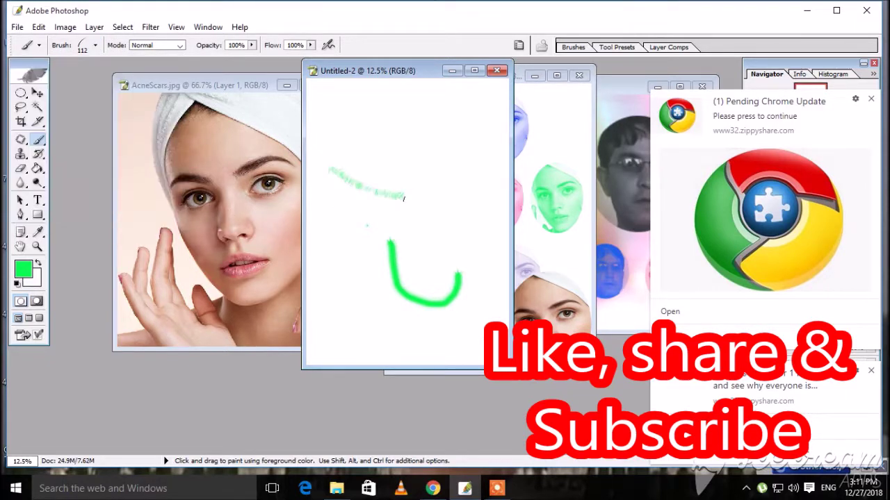
{"action": "mouse_move", "coordinate": [339, 142]}
{"action": "left_mouse_down"}
{"action": "mouse_move", "coordinate": [400, 162]}
{"action": "mouse_move", "coordinate": [422, 151]}
{"action": "left_mouse_up"}
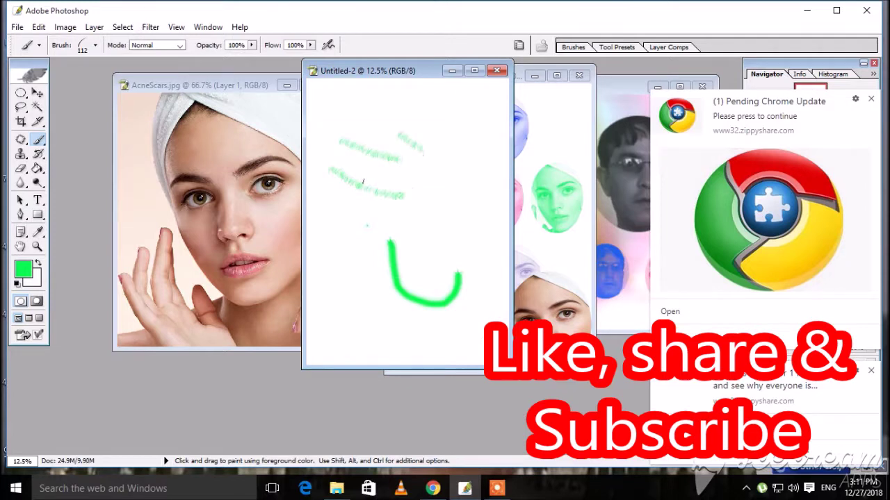
Paint a grassy green loop in the page centre with the 134 grass brush.
{"action": "left_click", "coordinate": [94, 47]}
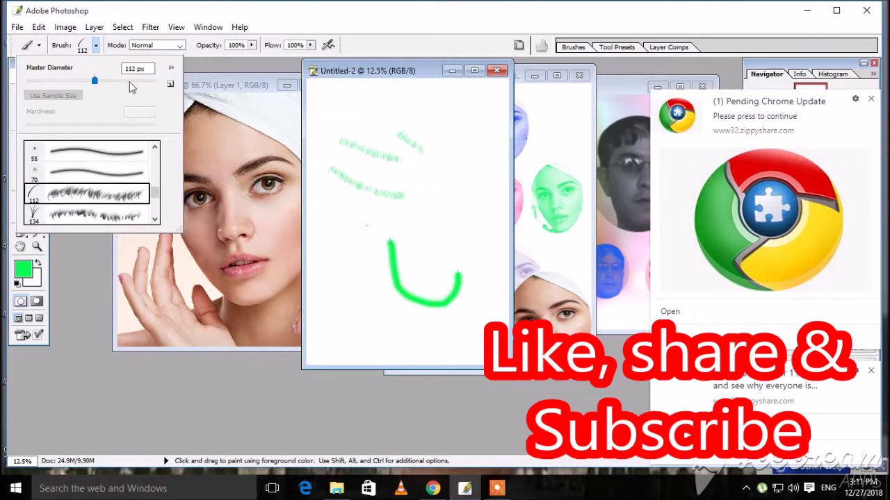
{"action": "left_click_drag", "start_coordinate": [116, 81], "coordinate": [128, 81]}
{"action": "left_click", "coordinate": [71, 221]}
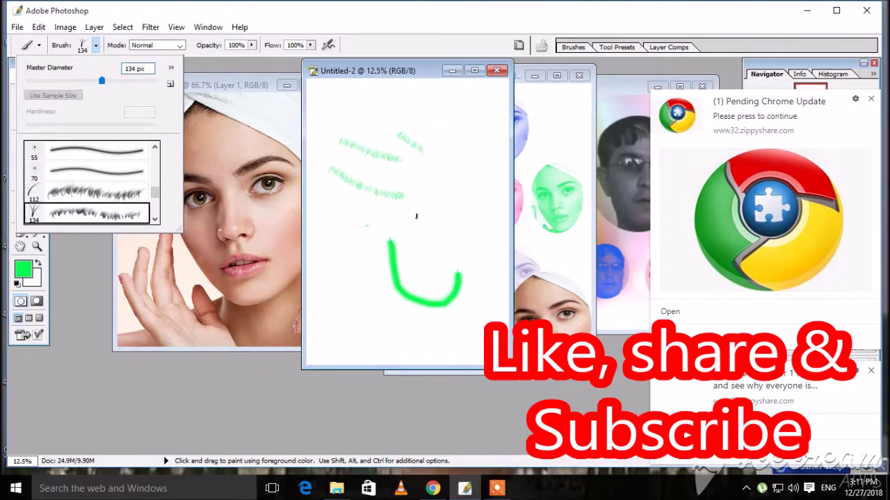
{"action": "left_click", "coordinate": [370, 223]}
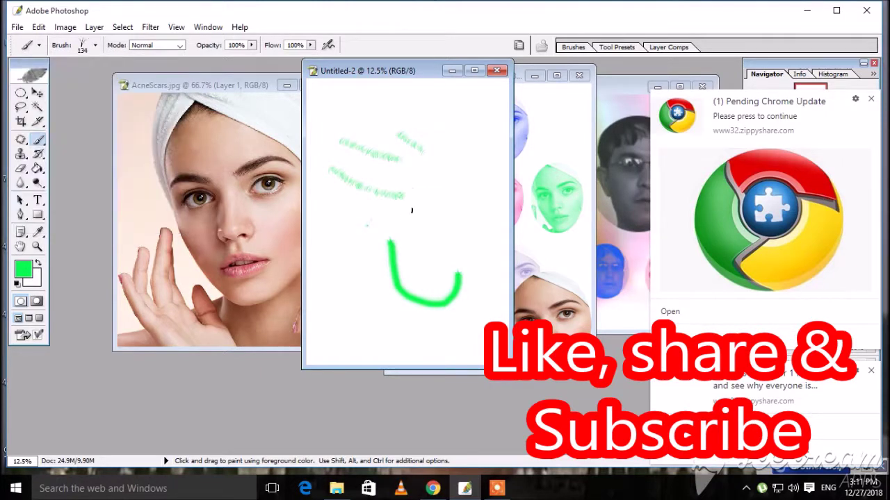
{"action": "mouse_move", "coordinate": [445, 246]}
{"action": "left_mouse_down"}
{"action": "mouse_move", "coordinate": [468, 217]}
{"action": "mouse_move", "coordinate": [422, 268]}
{"action": "left_mouse_up"}
{"action": "left_click", "coordinate": [18, 27]}
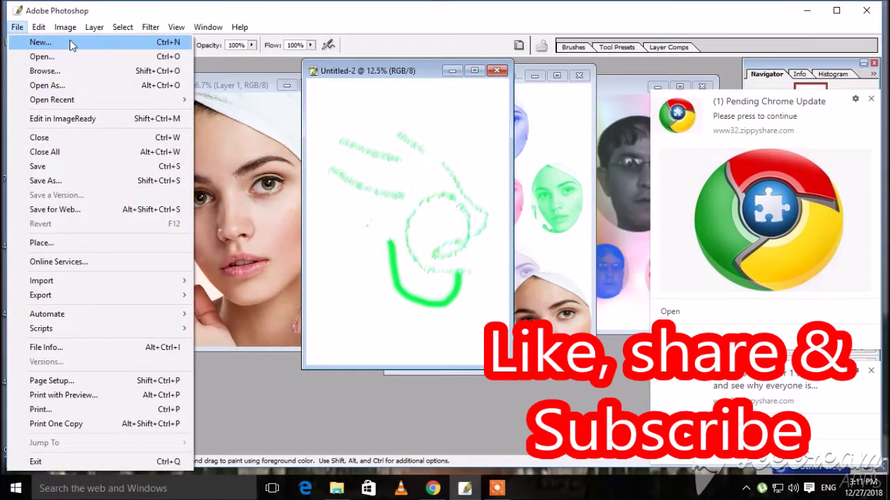
Create a new 5 x 7 inch, 300 pixels/inch document and dab green grass on it.
{"action": "left_click", "coordinate": [69, 42]}
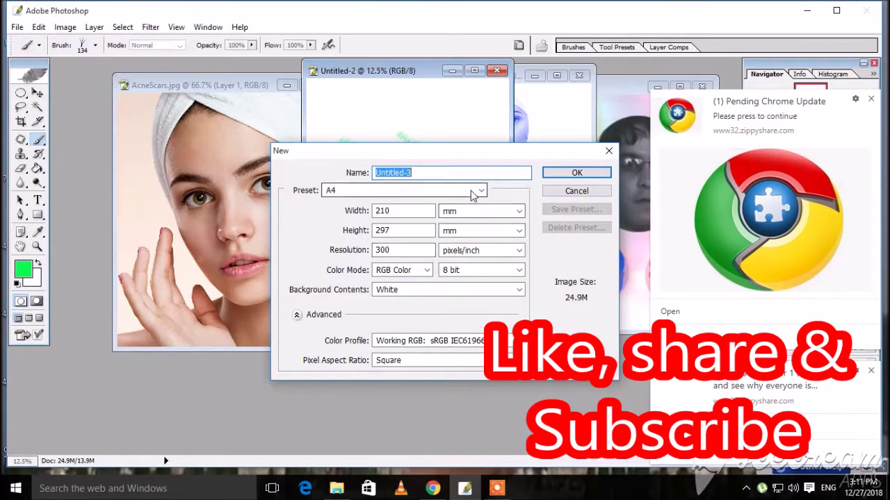
{"action": "left_click", "coordinate": [471, 194]}
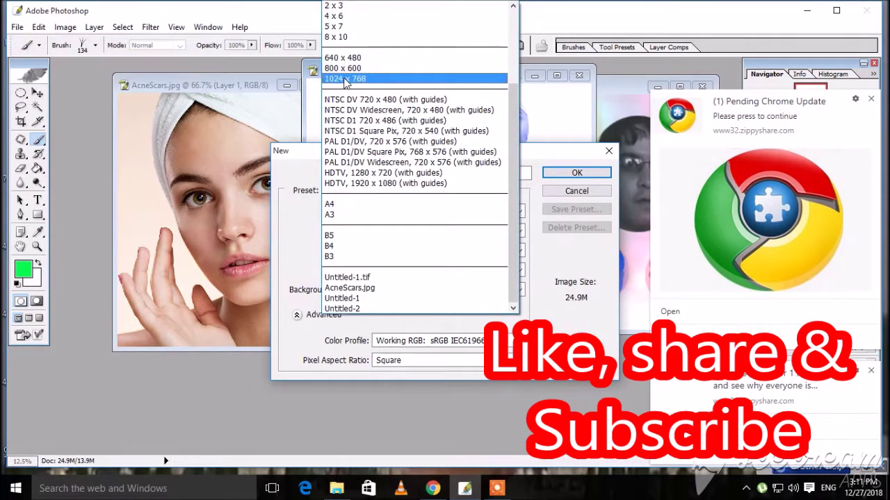
{"action": "left_click", "coordinate": [345, 79]}
{"action": "left_click", "coordinate": [480, 190]}
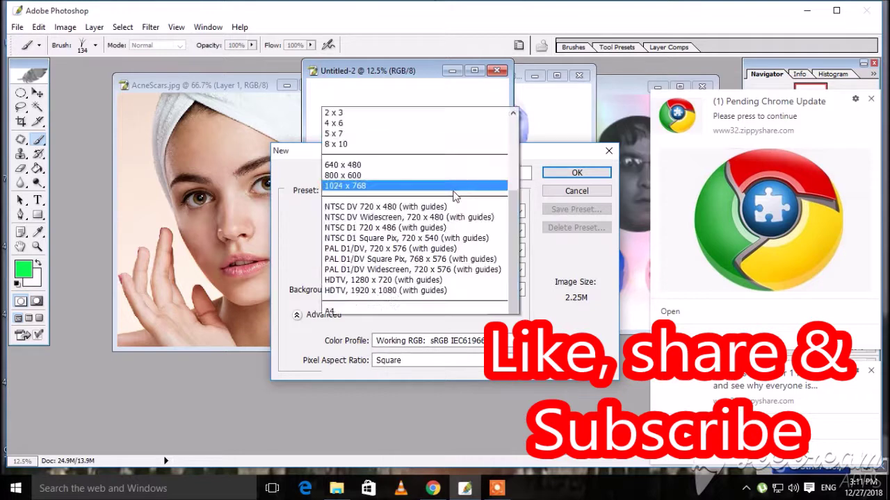
{"action": "scroll", "coordinate": [354, 221], "scroll_direction": "up", "scroll_amount": 3}
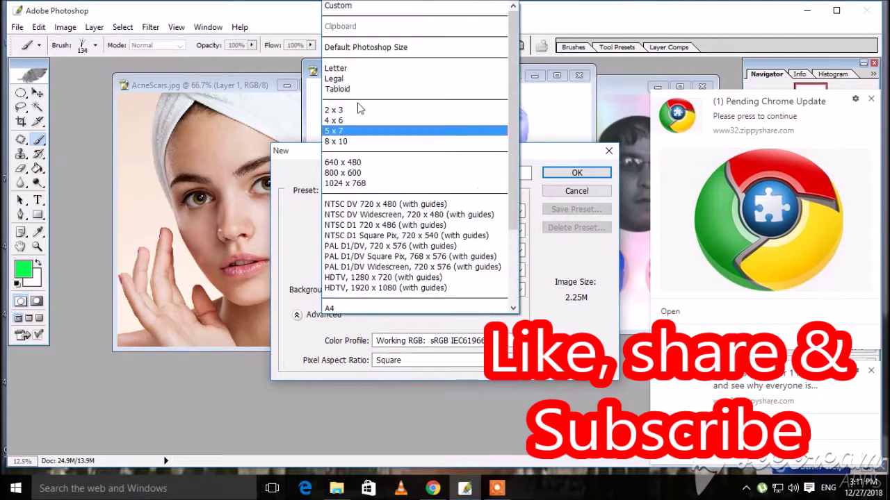
{"action": "left_click", "coordinate": [336, 132]}
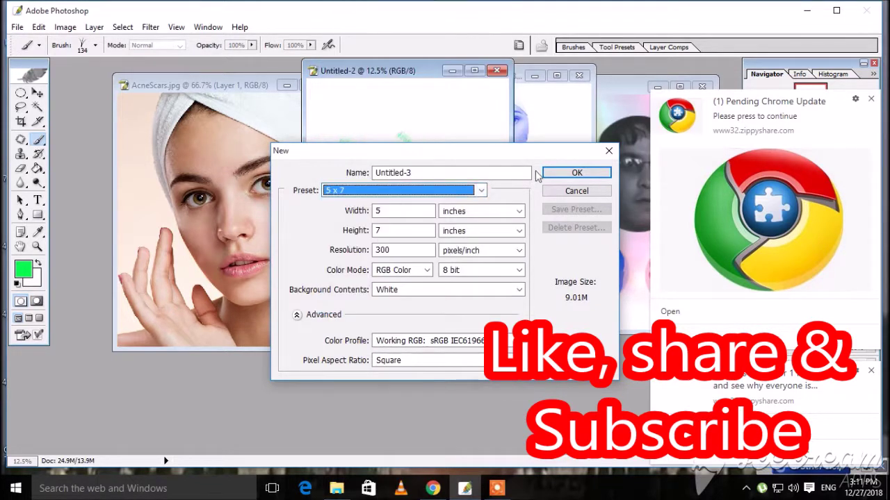
{"action": "left_click", "coordinate": [576, 172]}
{"action": "left_click", "coordinate": [105, 139]}
{"action": "left_click", "coordinate": [131, 172]}
Paint faint green grass strokes and tufts, enlarging the grass brush to 343 px.
{"action": "left_click_drag", "start_coordinate": [247, 297], "coordinate": [265, 301]}
{"action": "left_click_drag", "start_coordinate": [198, 312], "coordinate": [253, 341]}
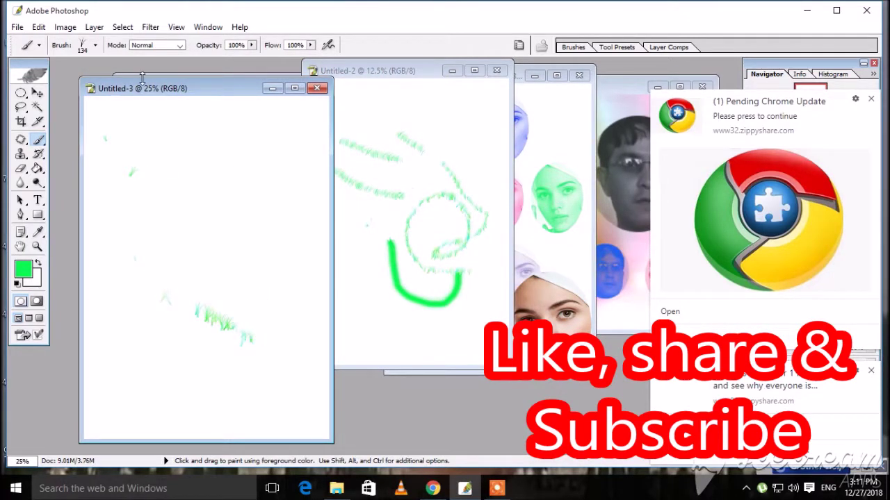
{"action": "left_click", "coordinate": [95, 45]}
{"action": "left_click", "coordinate": [133, 81]}
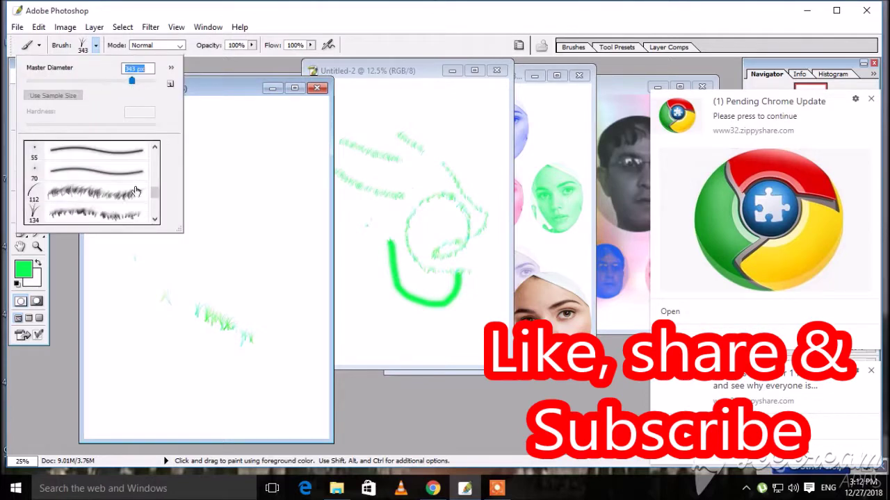
{"action": "left_click", "coordinate": [255, 298]}
{"action": "left_click", "coordinate": [228, 255]}
{"action": "left_click", "coordinate": [271, 264]}
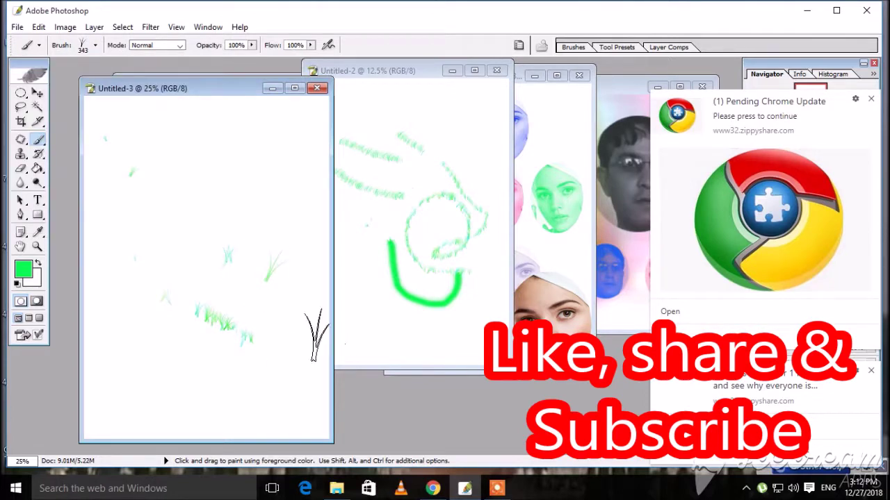
Set the foreground colour to pink and dismiss the Chrome notification pop-ups.
{"action": "left_click", "coordinate": [23, 269]}
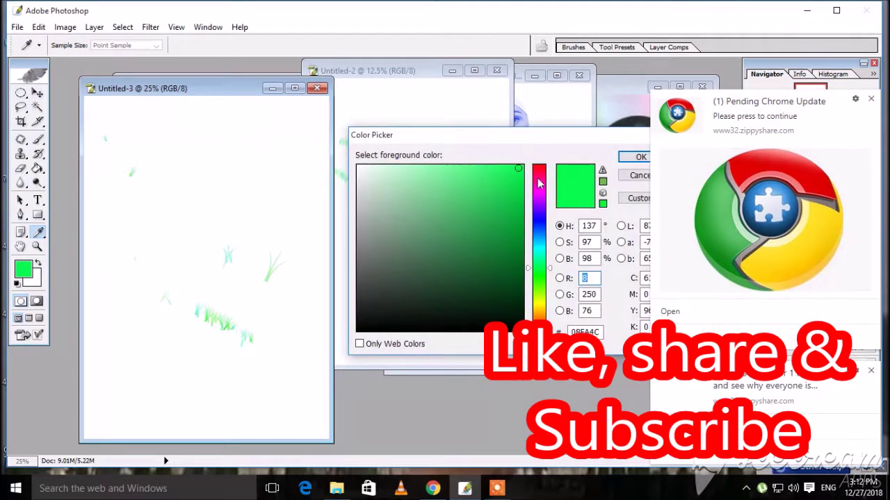
{"action": "left_click", "coordinate": [538, 183]}
{"action": "left_click", "coordinate": [640, 157]}
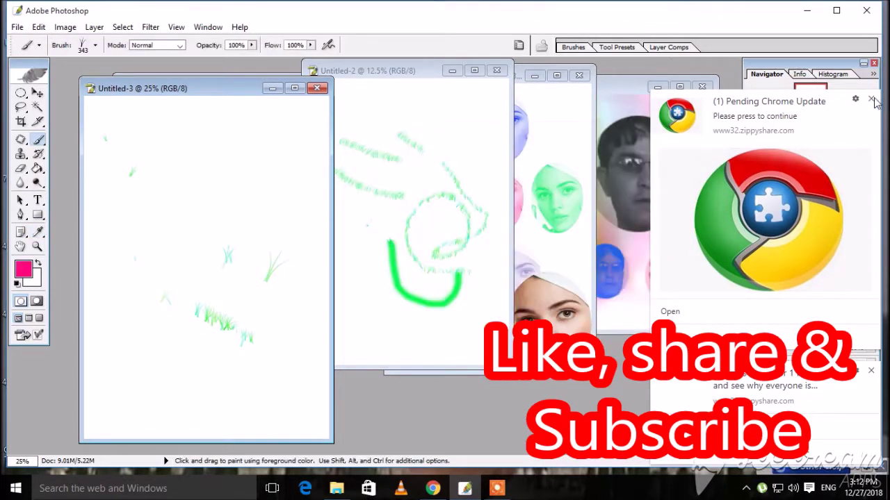
{"action": "left_click", "coordinate": [873, 101]}
{"action": "left_click", "coordinate": [871, 373]}
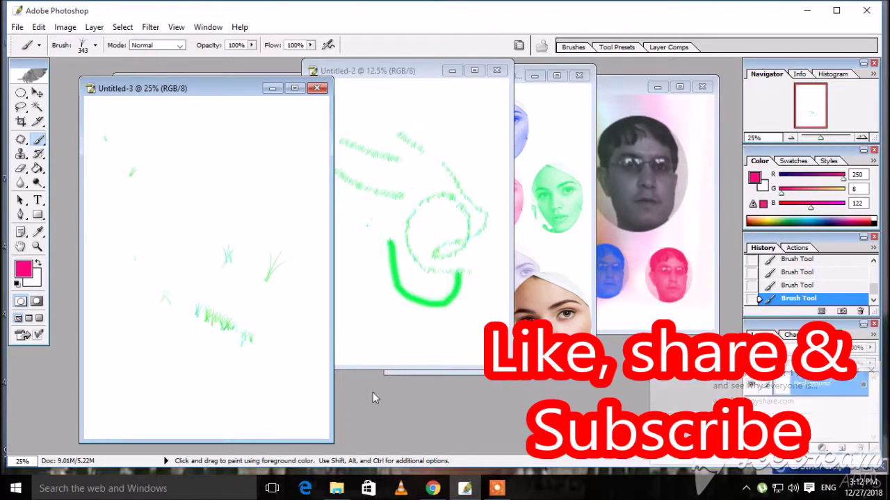
Paint dense pink grass clumps across the lower half of the page.
{"action": "left_click", "coordinate": [130, 362]}
{"action": "left_click_drag", "start_coordinate": [160, 373], "coordinate": [233, 373]}
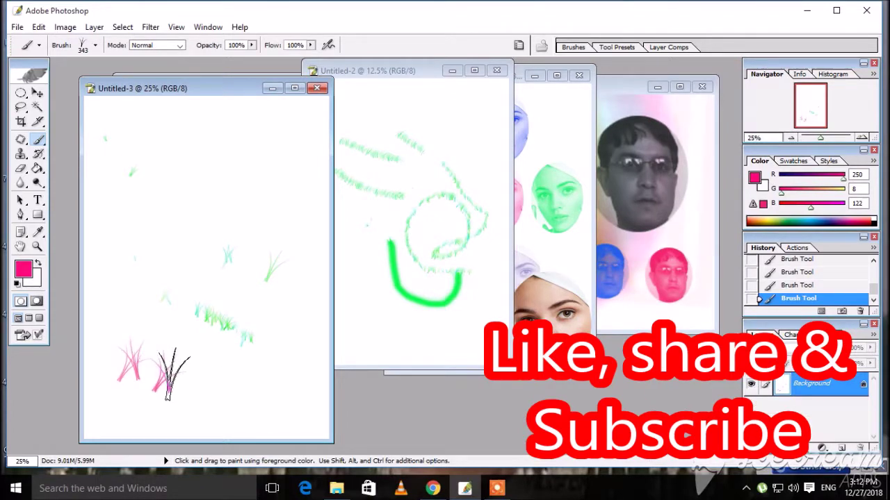
{"action": "mouse_move", "coordinate": [129, 298]}
{"action": "left_mouse_down"}
{"action": "mouse_move", "coordinate": [255, 347]}
{"action": "mouse_move", "coordinate": [273, 379]}
{"action": "left_mouse_up"}
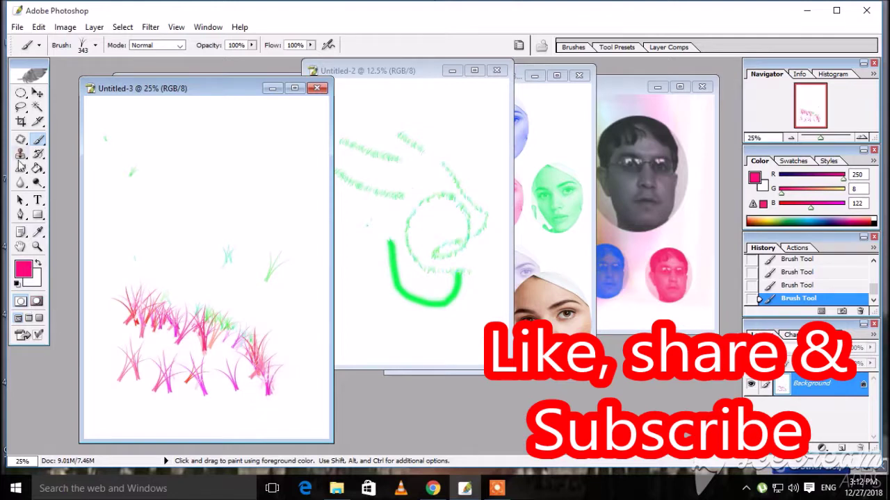
{"action": "left_click", "coordinate": [94, 46]}
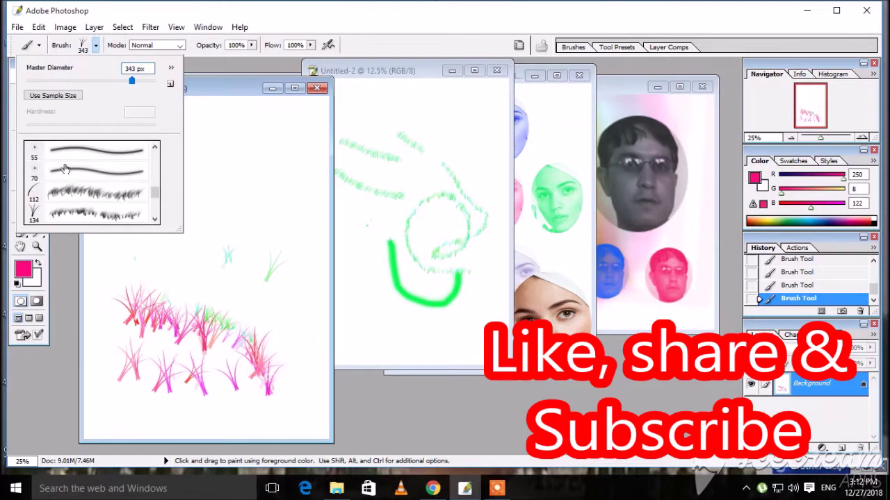
Paint two curving trails of pink leaves with the Scattered Maple Leaves brush.
{"action": "scroll", "coordinate": [147, 198], "scroll_direction": "down", "scroll_amount": 1}
{"action": "scroll", "coordinate": [146, 198], "scroll_direction": "down", "scroll_amount": 1}
{"action": "left_click", "coordinate": [39, 216]}
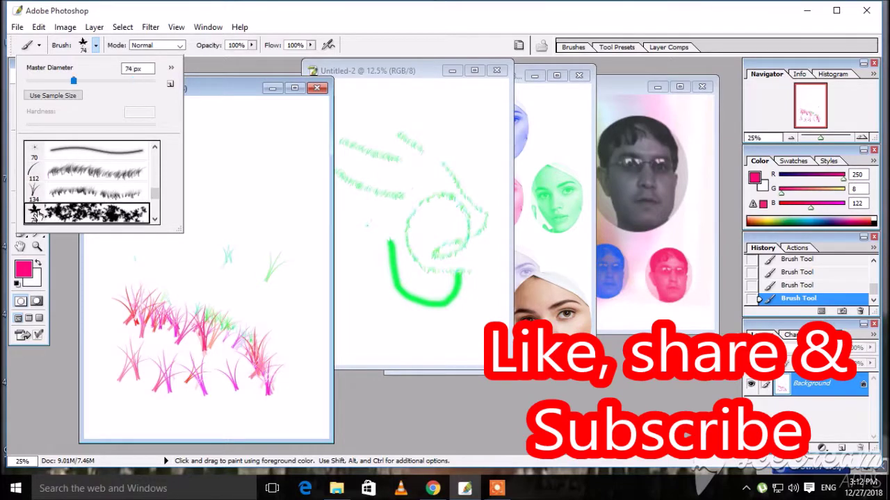
{"action": "left_click", "coordinate": [207, 189]}
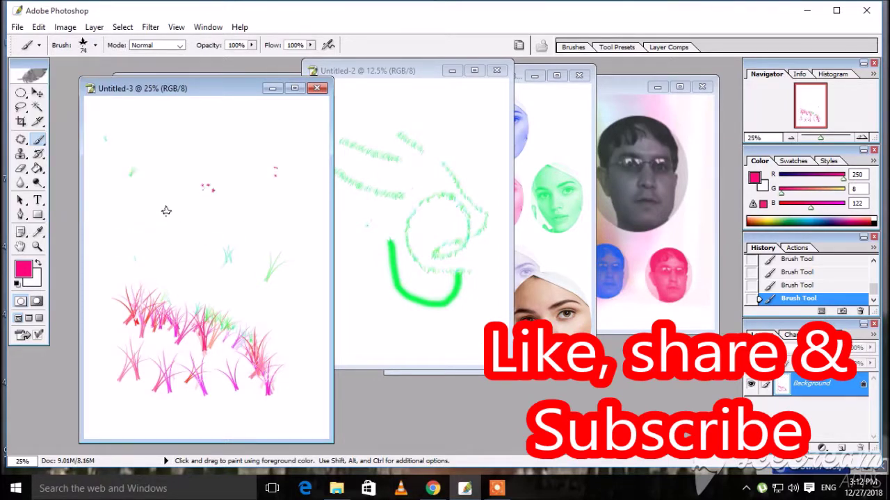
{"action": "left_click_drag", "start_coordinate": [170, 210], "coordinate": [260, 240]}
{"action": "mouse_move", "coordinate": [214, 125]}
{"action": "left_mouse_down"}
{"action": "mouse_move", "coordinate": [308, 278]}
{"action": "mouse_move", "coordinate": [300, 367]}
{"action": "left_mouse_up"}
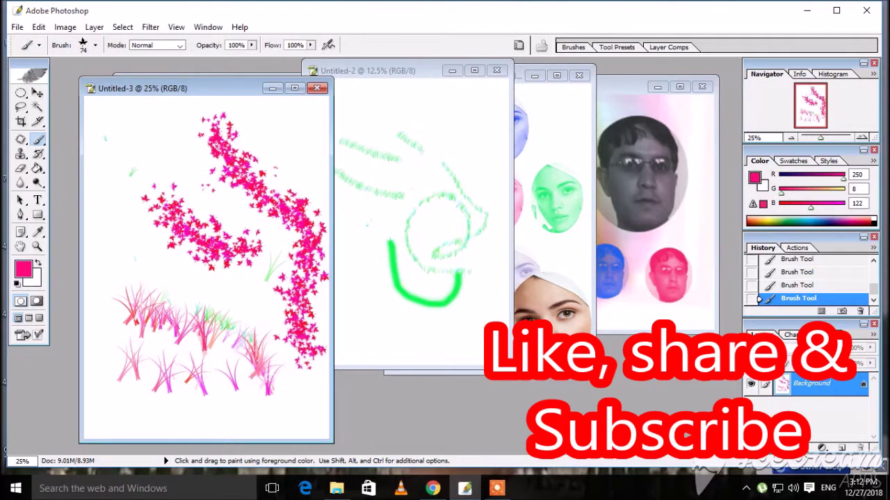
Stamp a large pale pink leaf over the grass with an enlarged leaf brush.
{"action": "left_click", "coordinate": [96, 46]}
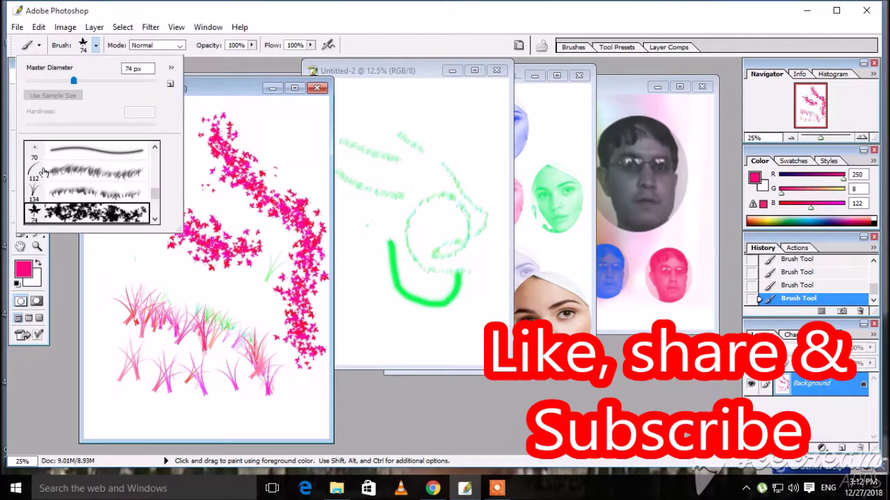
{"action": "scroll", "coordinate": [61, 208], "scroll_direction": "down", "scroll_amount": 1}
{"action": "scroll", "coordinate": [48, 202], "scroll_direction": "down", "scroll_amount": 1}
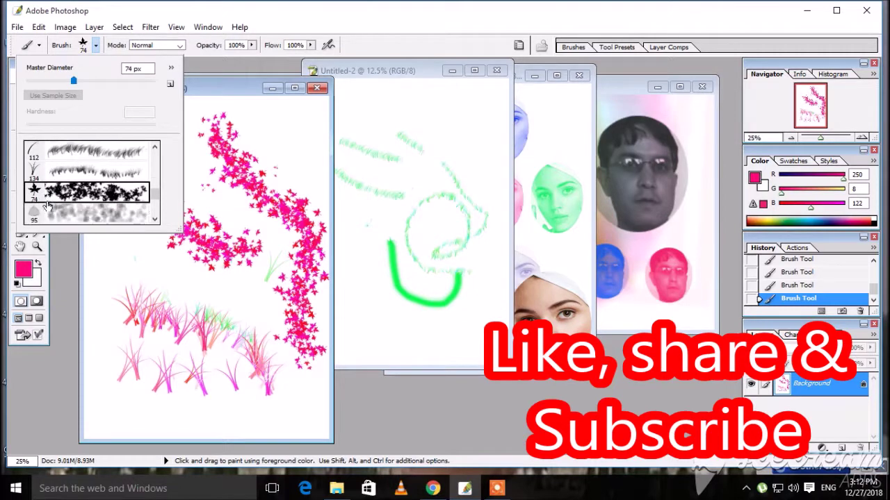
{"action": "left_click", "coordinate": [46, 210]}
{"action": "left_click", "coordinate": [115, 81]}
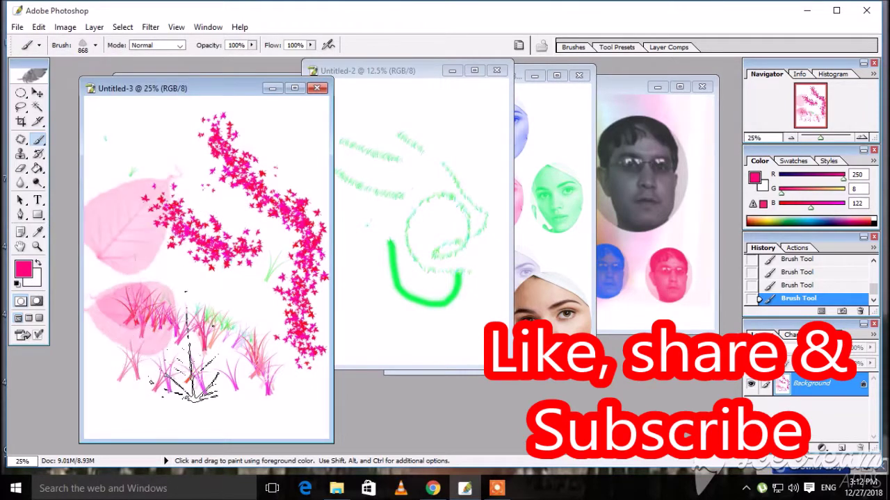
{"action": "left_click", "coordinate": [210, 308]}
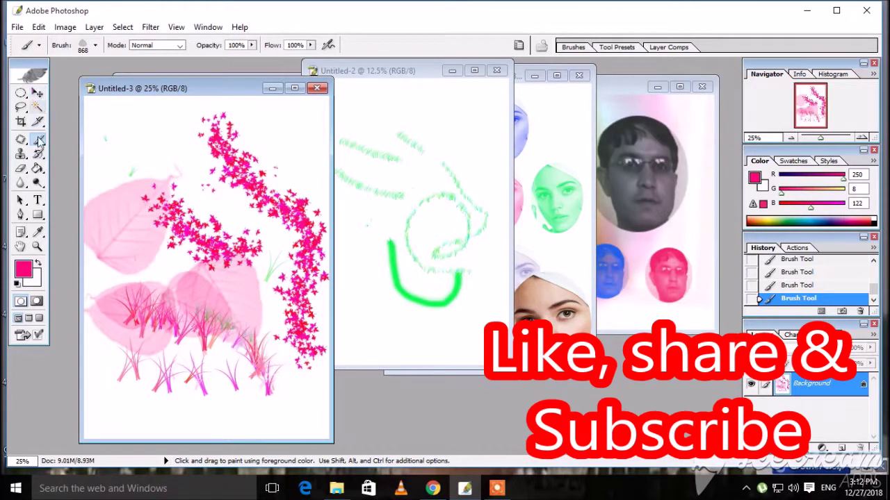
Select the 29 px star outline brush and set its diameter to 110 px.
{"action": "left_click", "coordinate": [96, 45]}
{"action": "scroll", "coordinate": [104, 197], "scroll_direction": "down", "scroll_amount": 1}
{"action": "scroll", "coordinate": [108, 195], "scroll_direction": "down", "scroll_amount": 1}
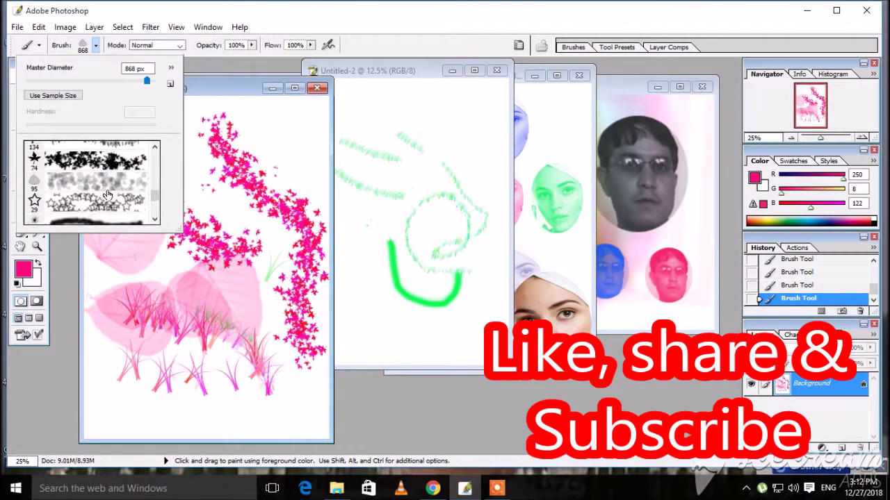
{"action": "left_click", "coordinate": [50, 209]}
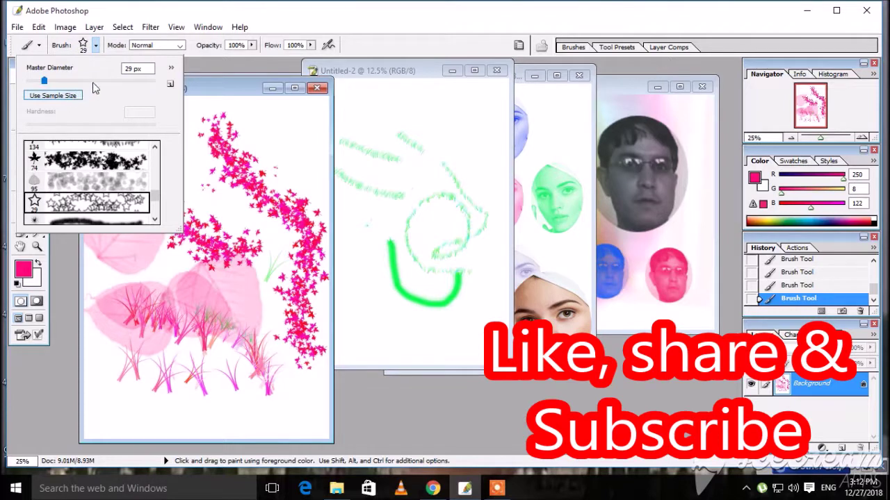
{"action": "left_click", "coordinate": [69, 81]}
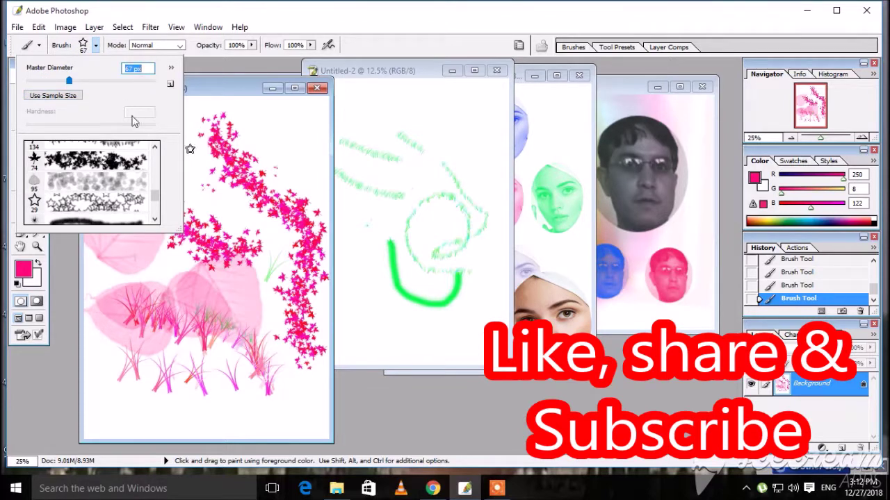
{"action": "left_click", "coordinate": [95, 82]}
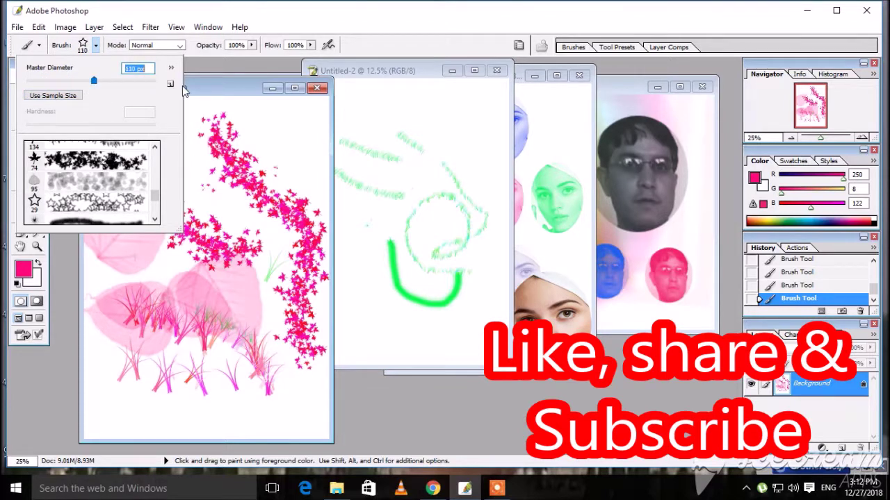
Scatter pink stars across the top, middle and bottom, and on three leaves.
{"action": "left_click", "coordinate": [282, 127]}
{"action": "left_click_drag", "start_coordinate": [117, 116], "coordinate": [191, 177]}
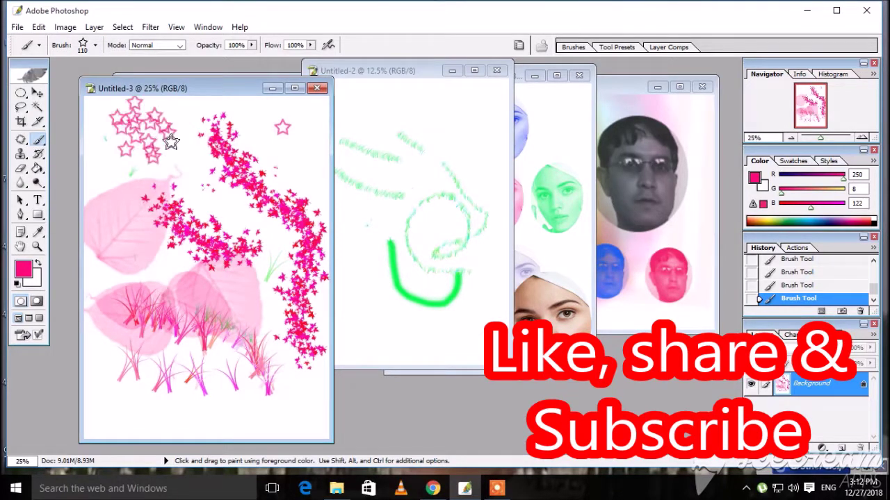
{"action": "left_click_drag", "start_coordinate": [236, 218], "coordinate": [266, 298]}
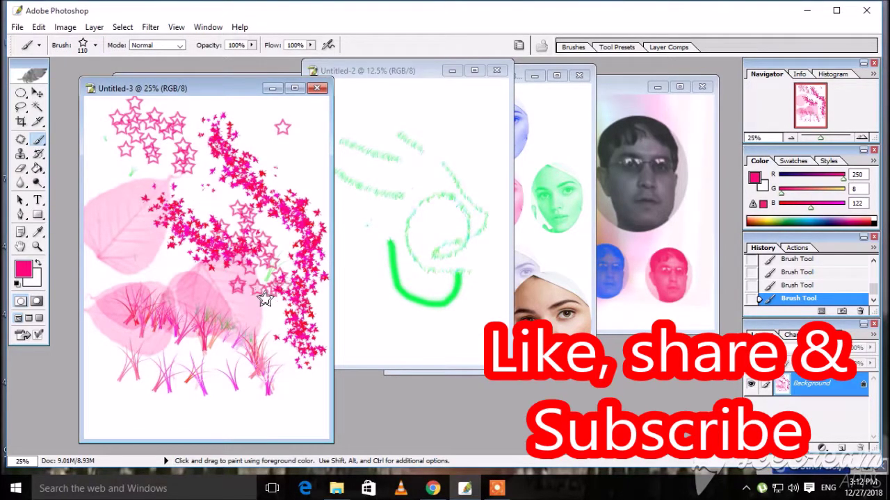
{"action": "mouse_move", "coordinate": [159, 402]}
{"action": "left_mouse_down"}
{"action": "mouse_move", "coordinate": [162, 413]}
{"action": "mouse_move", "coordinate": [248, 391]}
{"action": "mouse_move", "coordinate": [324, 397]}
{"action": "left_mouse_up"}
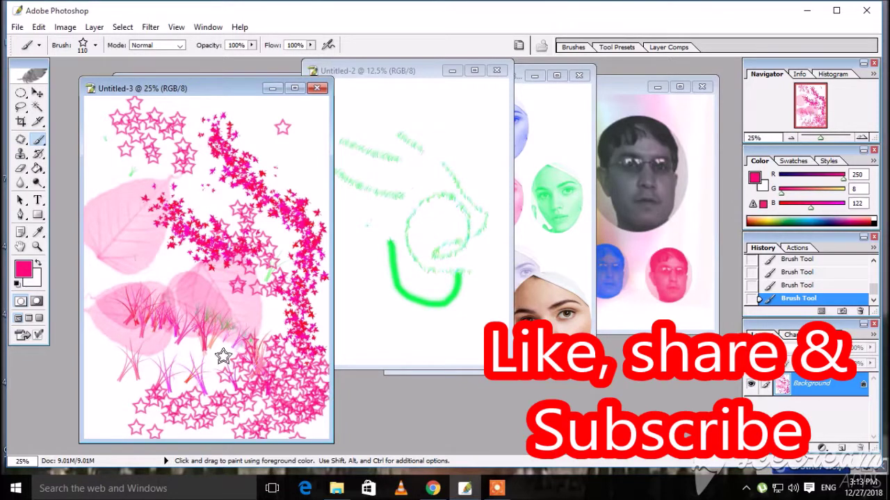
{"action": "left_click", "coordinate": [106, 167]}
{"action": "left_click", "coordinate": [124, 207]}
{"action": "left_click", "coordinate": [123, 248]}
Switch the foreground to blue and stamp blue stars on the lower leaf and top right.
{"action": "left_click", "coordinate": [24, 269]}
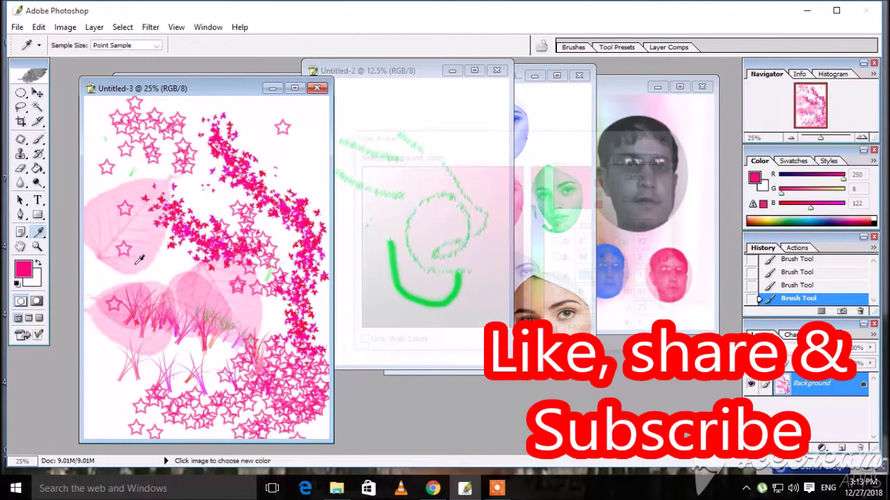
{"action": "left_click", "coordinate": [539, 232]}
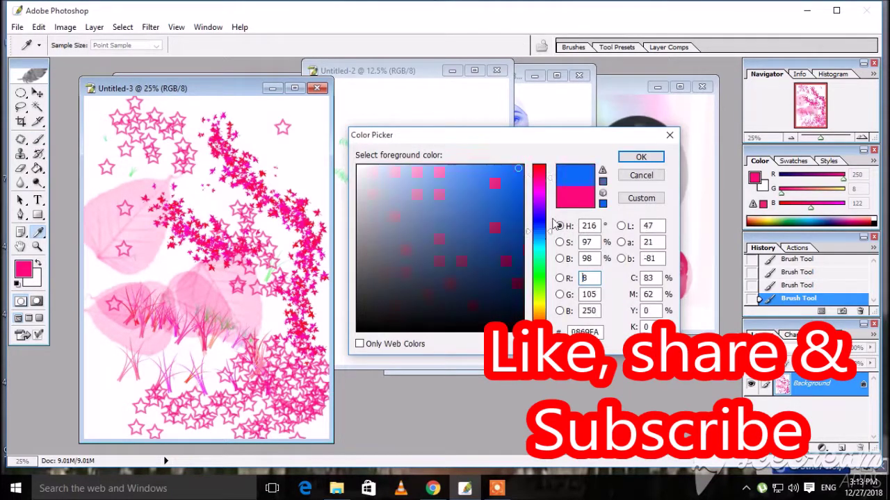
{"action": "left_click", "coordinate": [636, 157]}
{"action": "left_click", "coordinate": [206, 297]}
{"action": "left_click", "coordinate": [231, 307]}
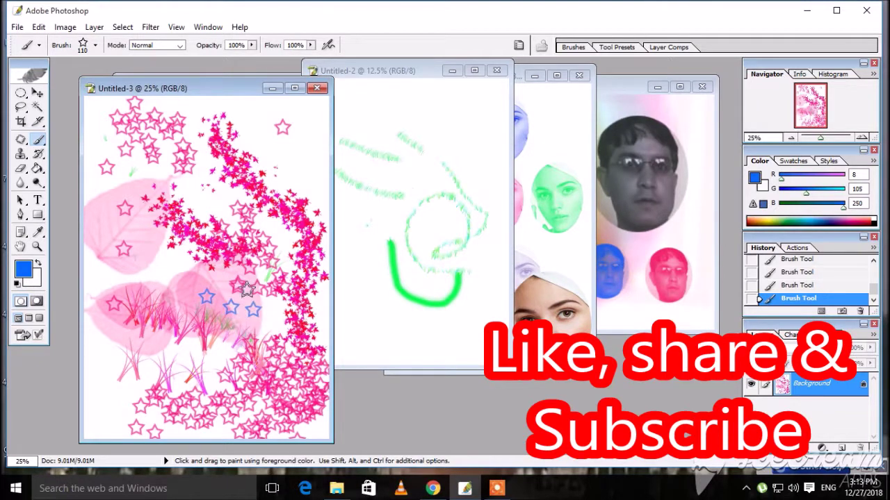
{"action": "left_click", "coordinate": [266, 165]}
{"action": "left_click", "coordinate": [298, 150]}
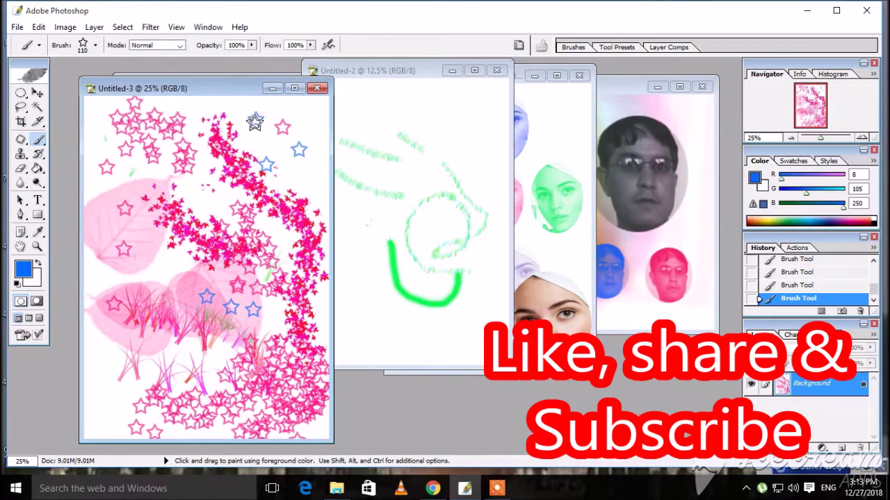